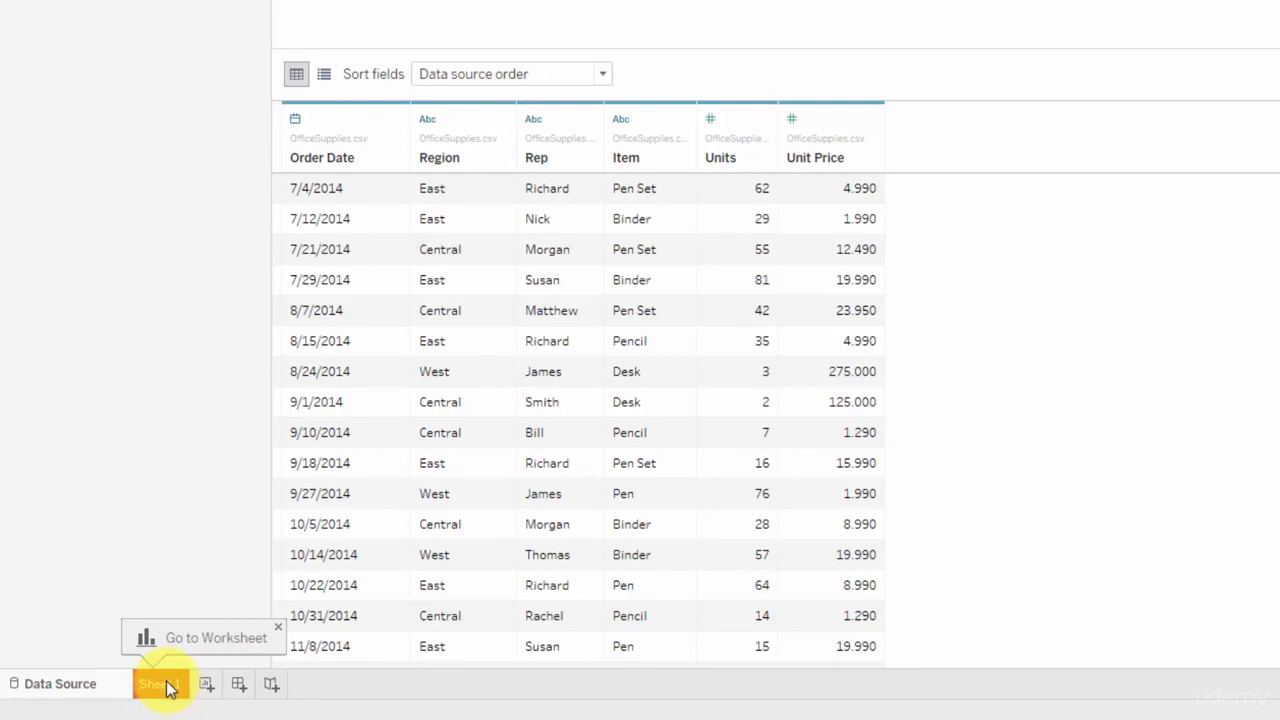
Open the Sheet 1 worksheet.
left_click(160, 685)
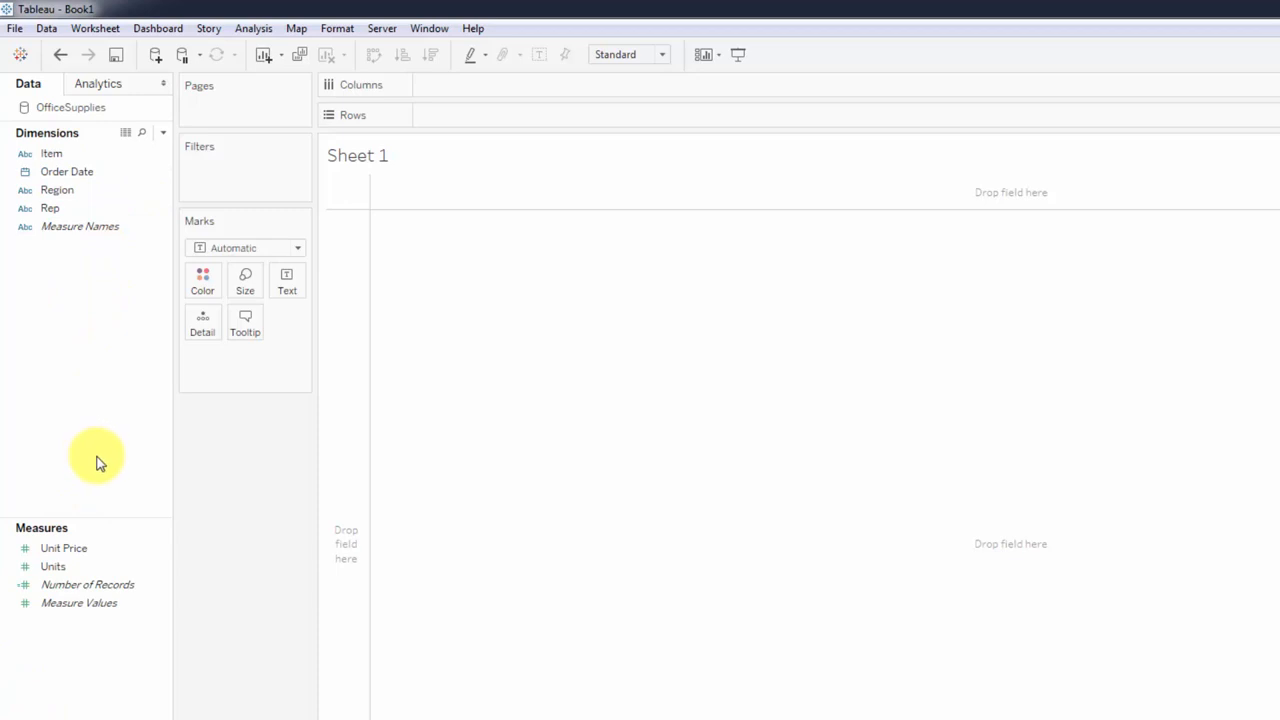
Move the Units field from the measures to the dimensions, and undo that move.
left_click(140, 585)
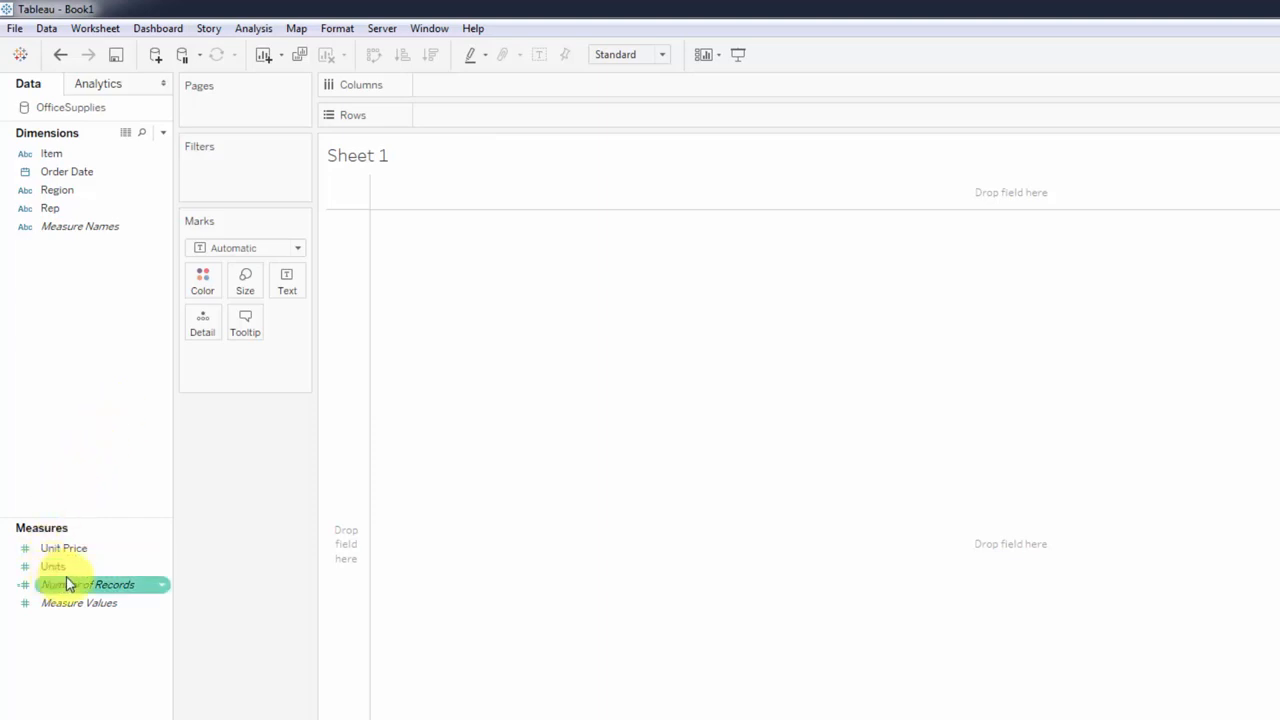
left_click_drag(72, 578, 84, 293)
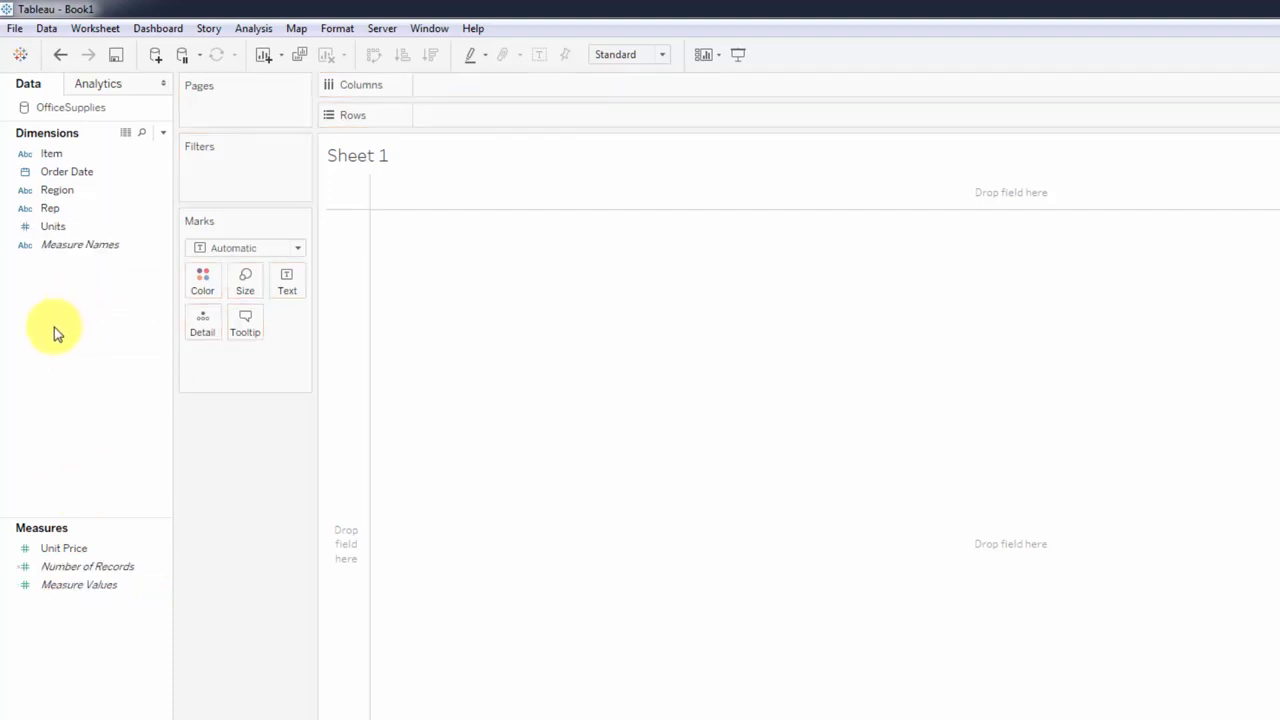
key("ctrl+z")
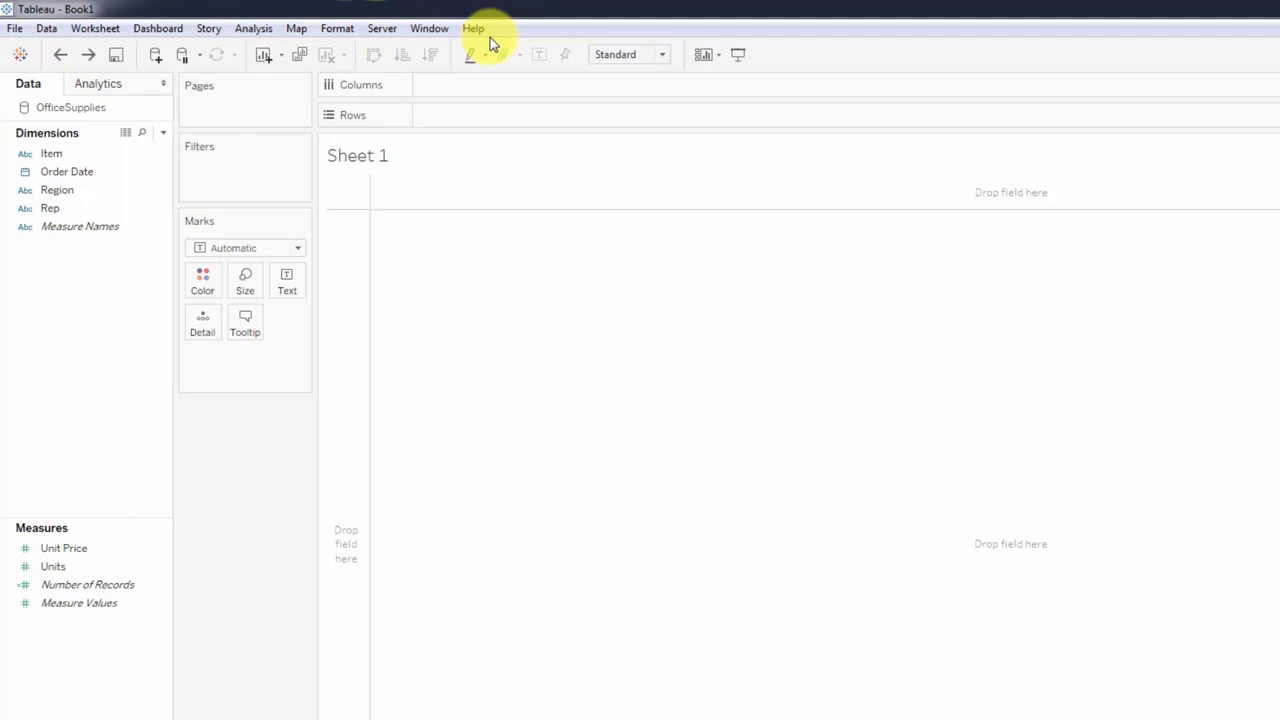
left_click(10, 30)
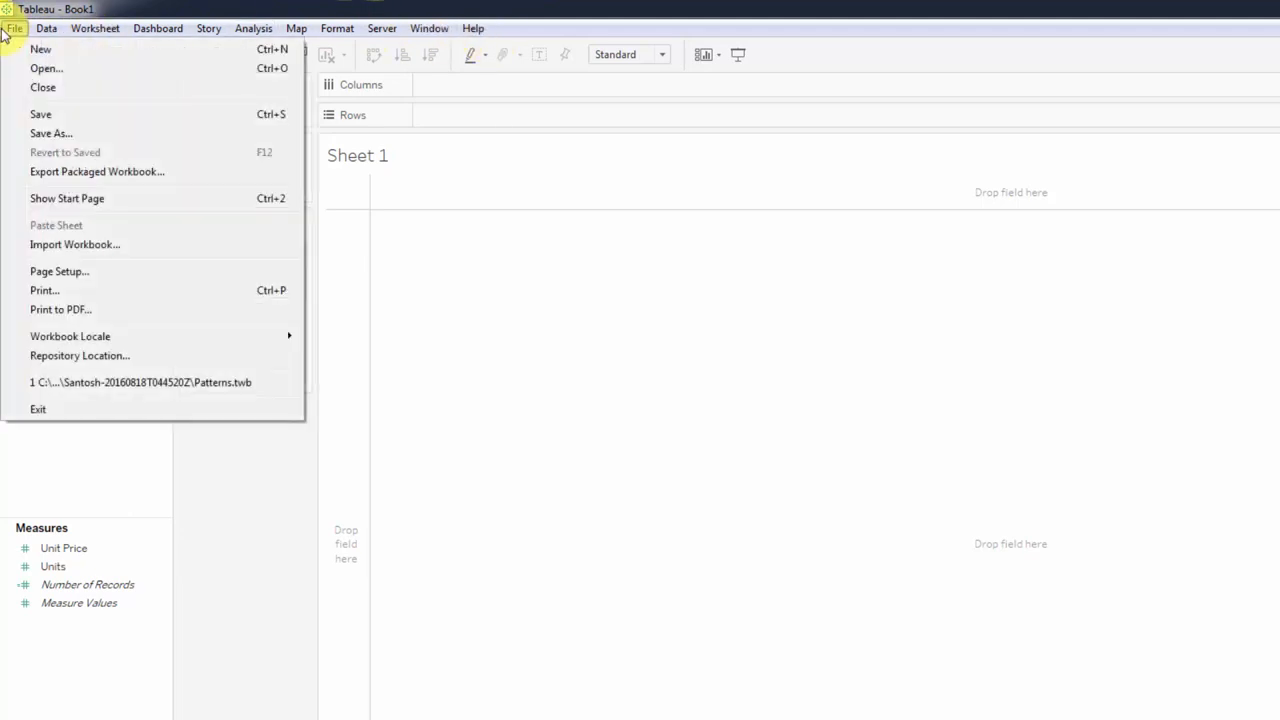
mouse_move(47, 30)
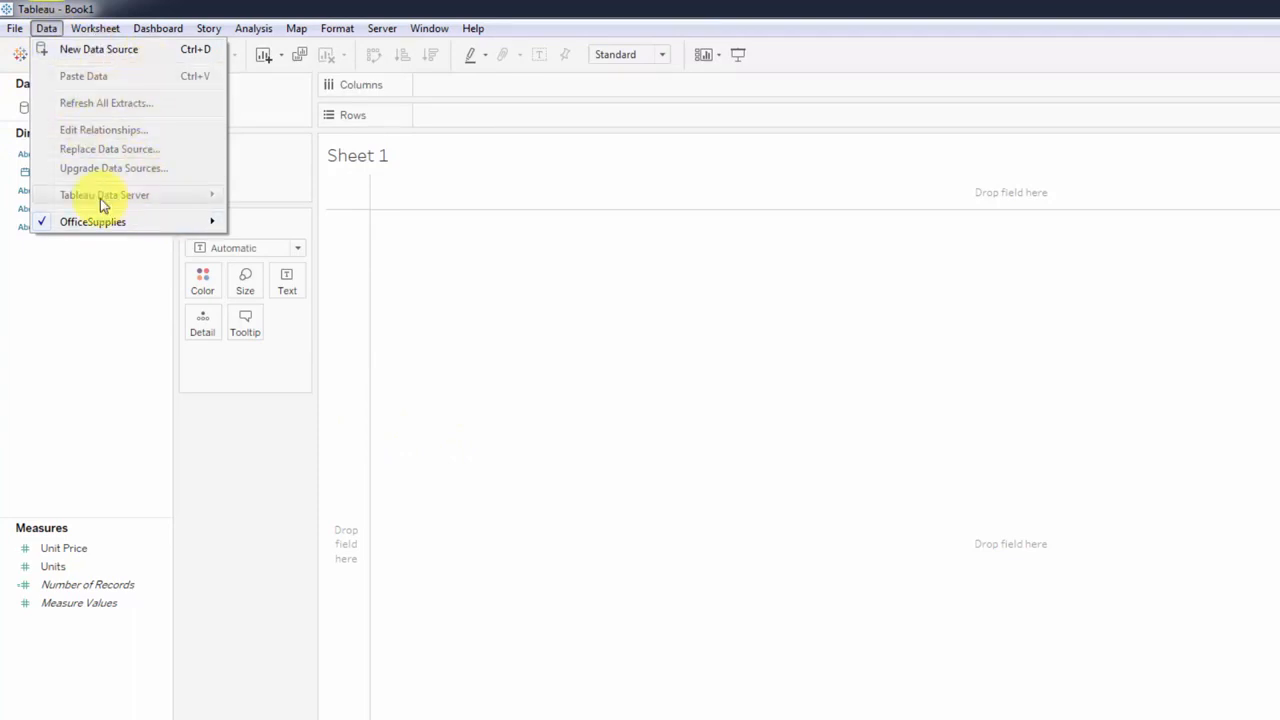
mouse_move(100, 27)
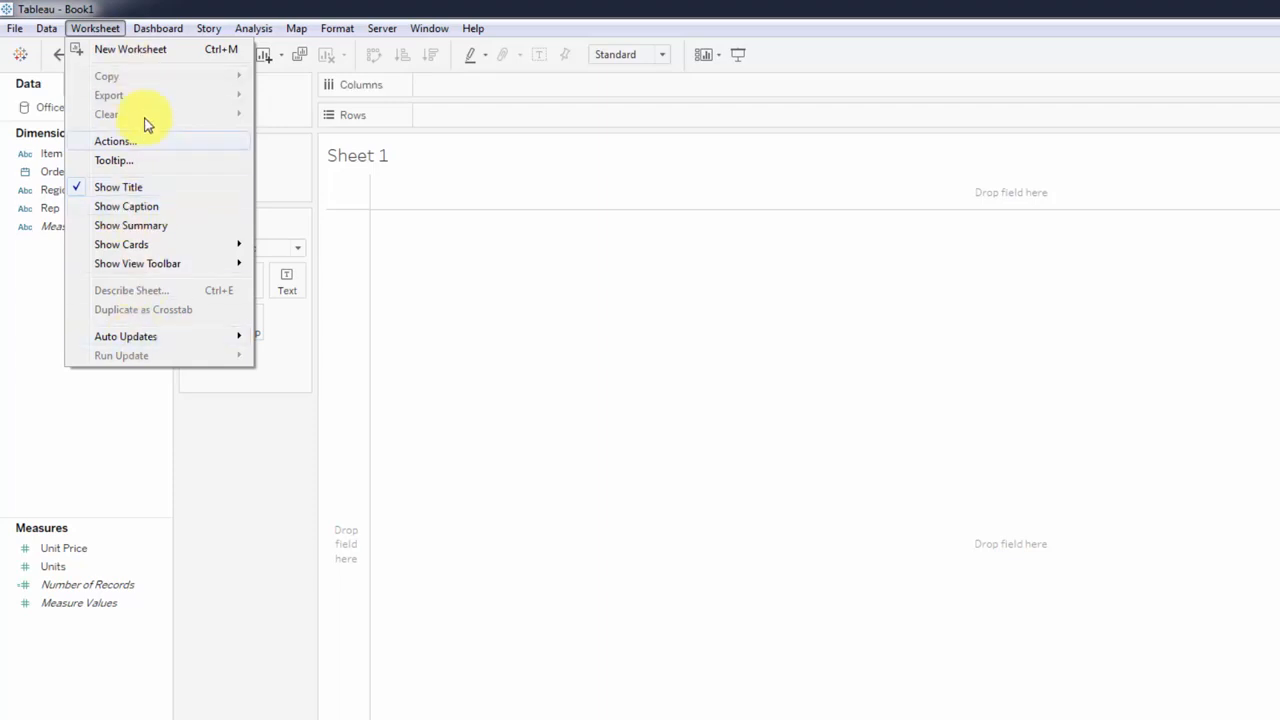
mouse_move(172, 29)
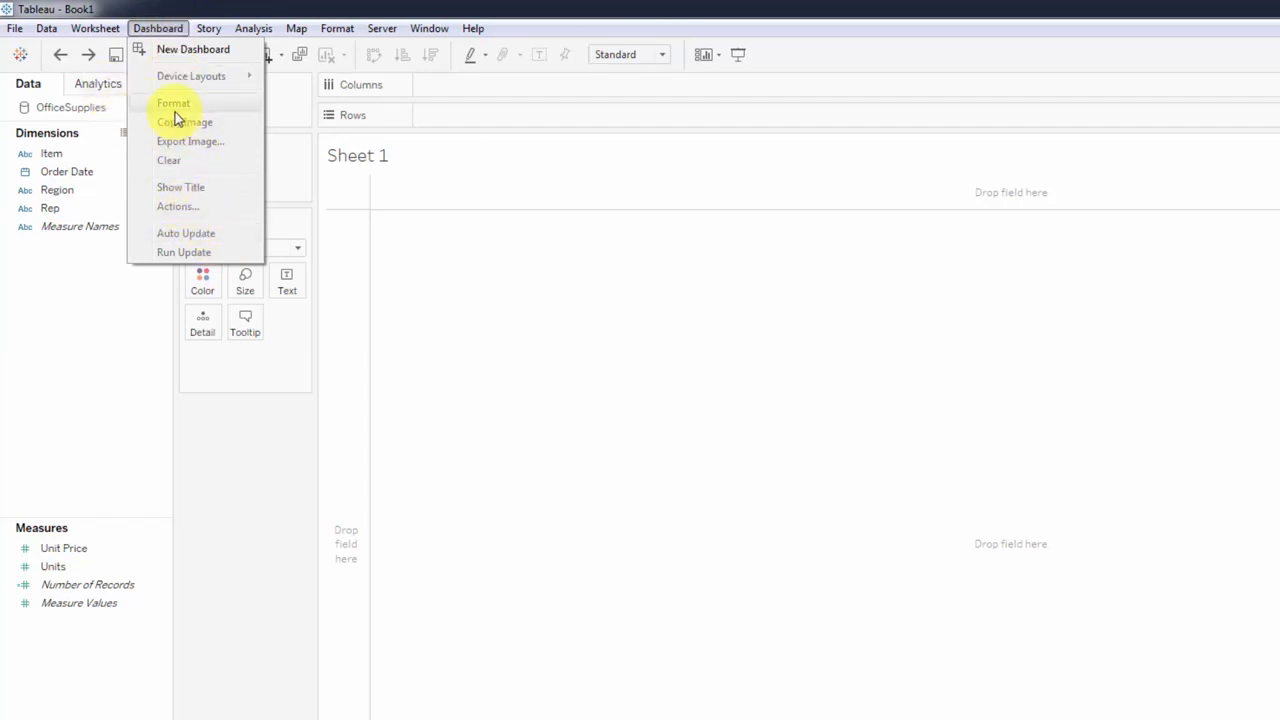
mouse_move(214, 28)
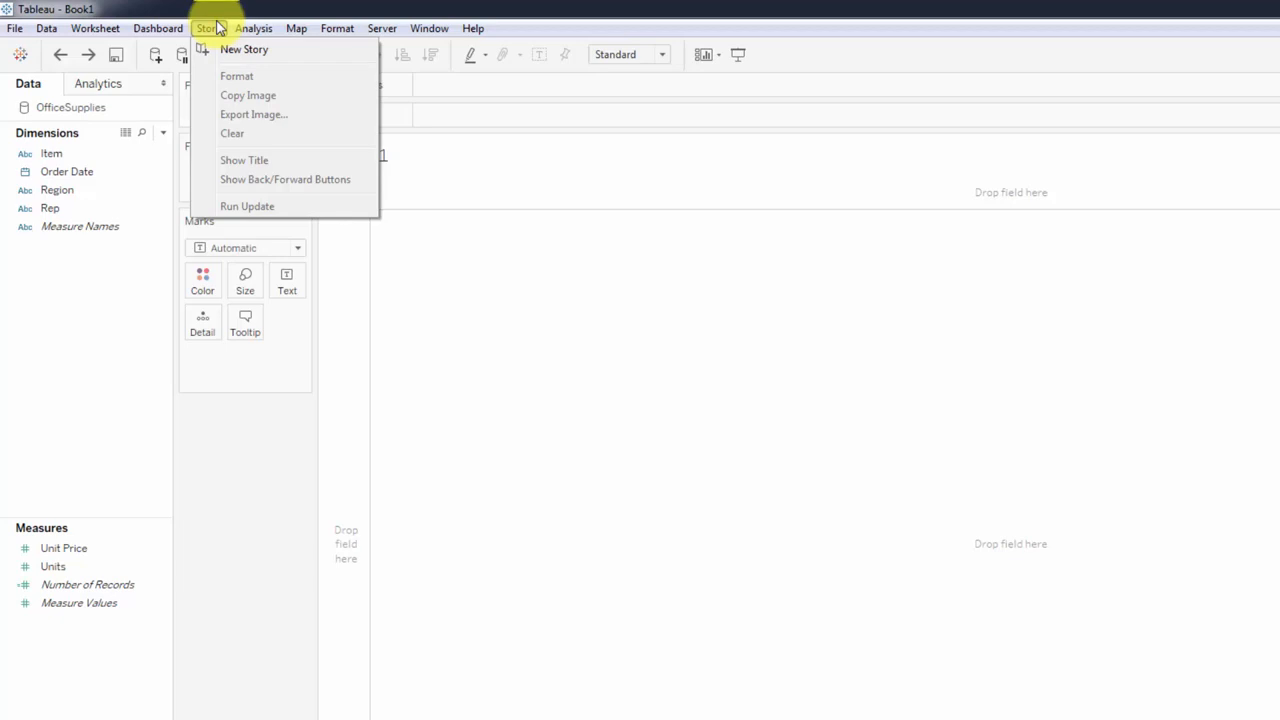
mouse_move(263, 29)
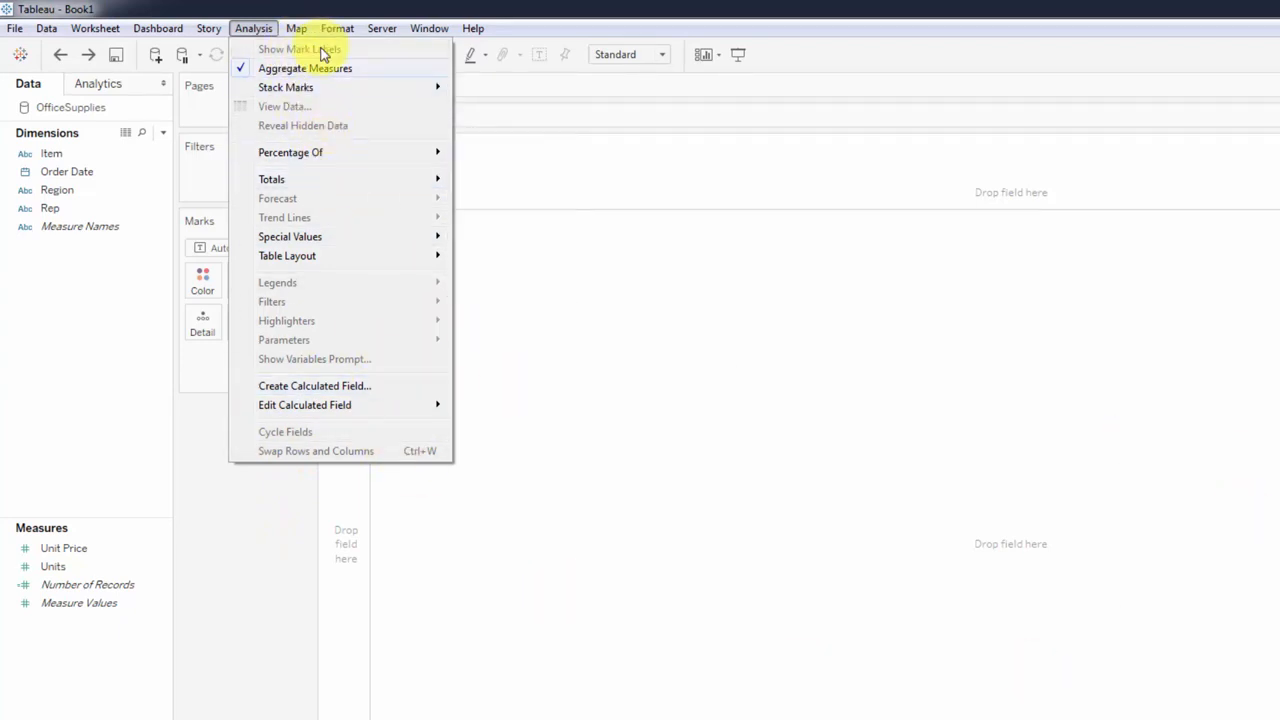
mouse_move(311, 28)
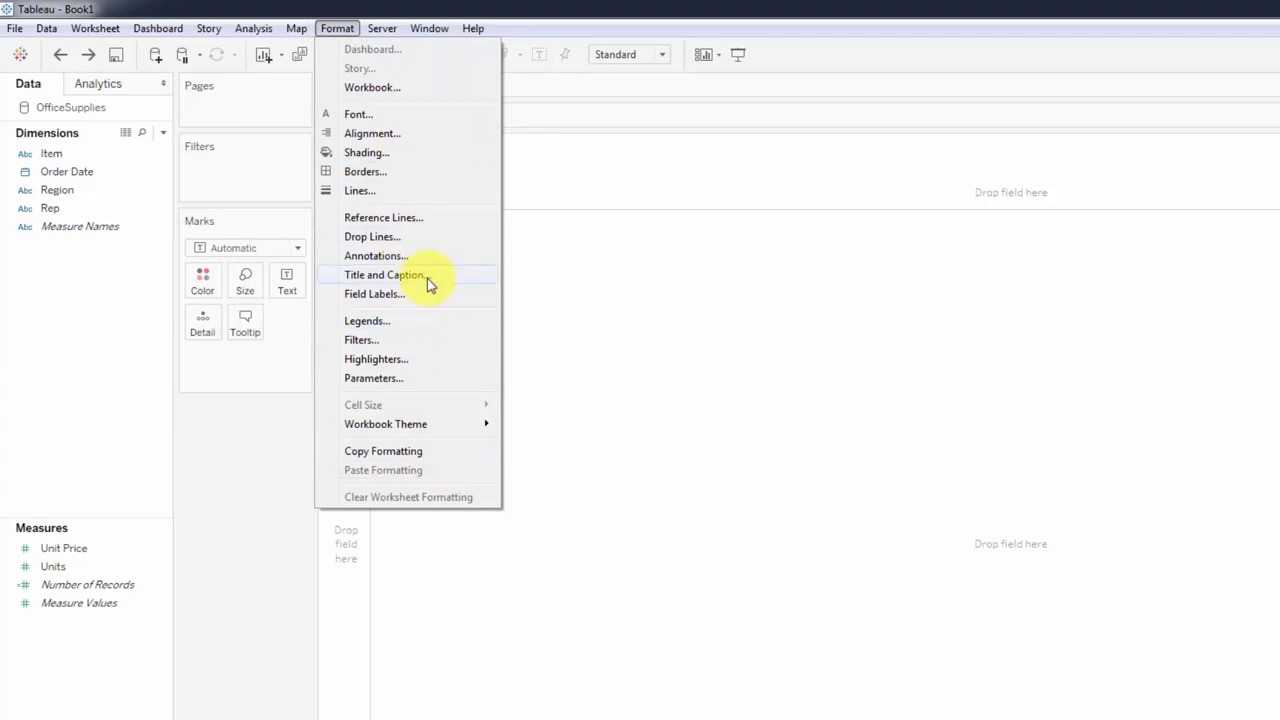
mouse_move(383, 28)
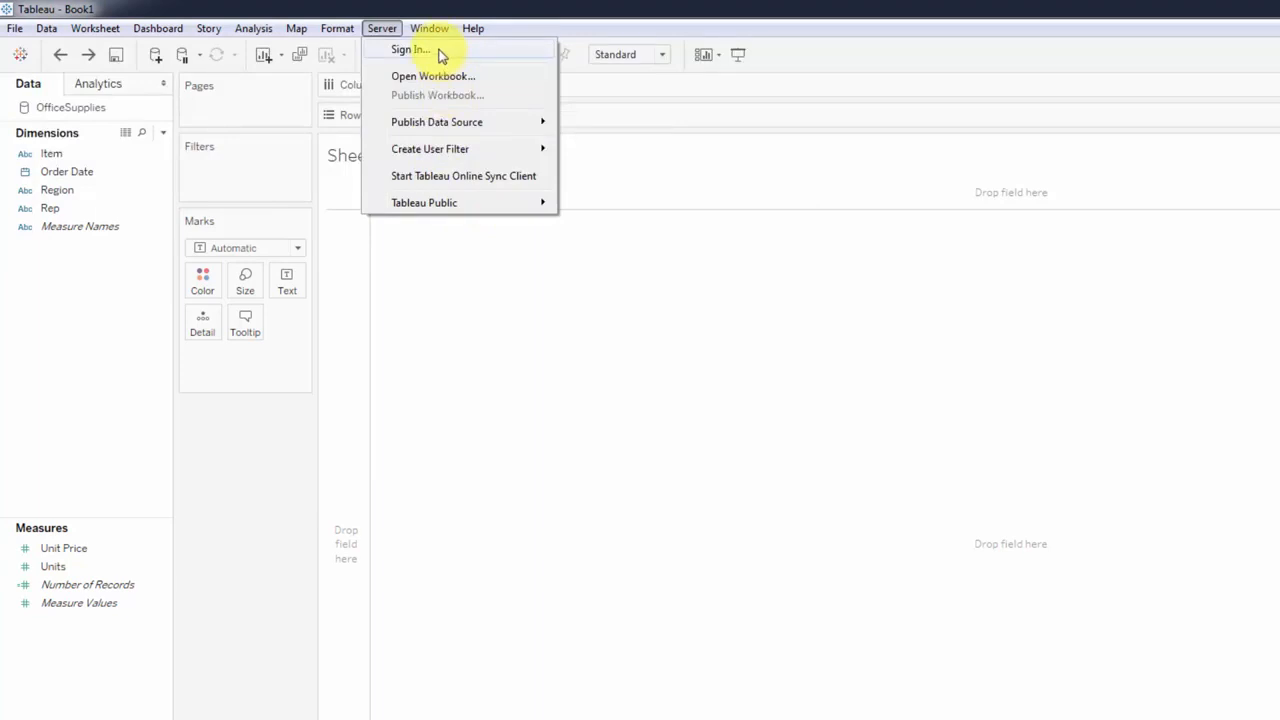
mouse_move(467, 28)
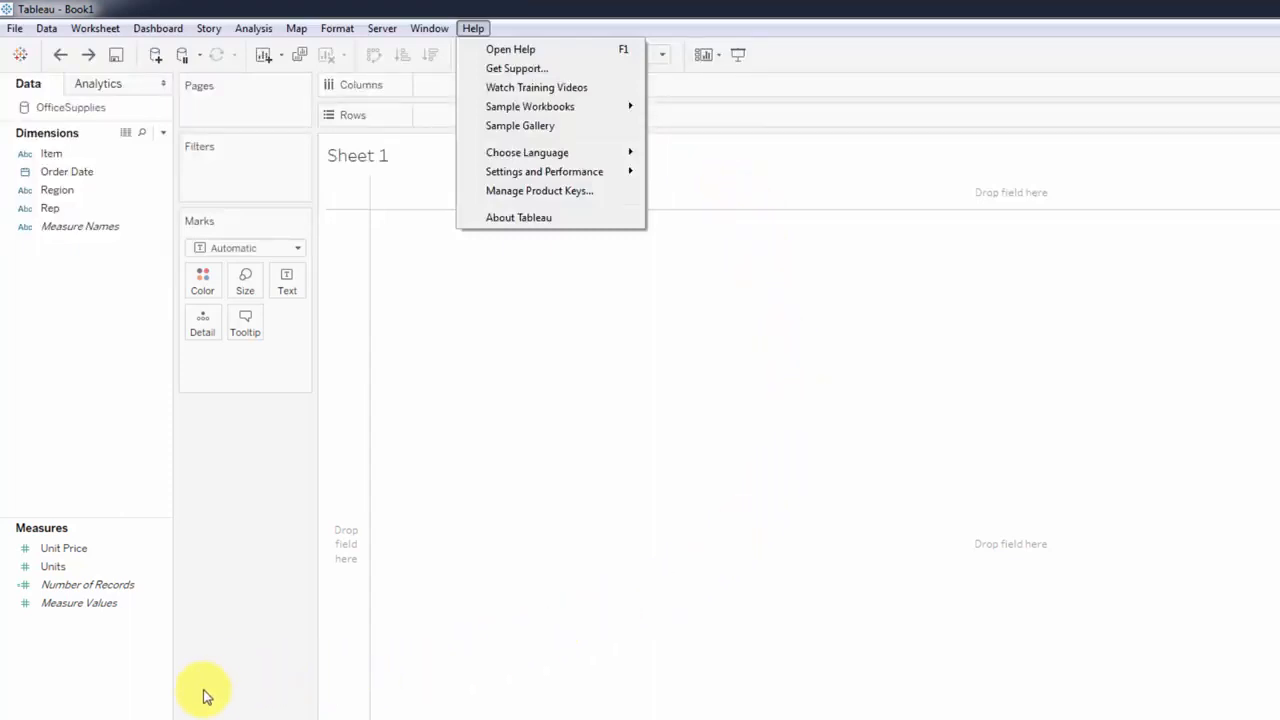
left_click(125, 712)
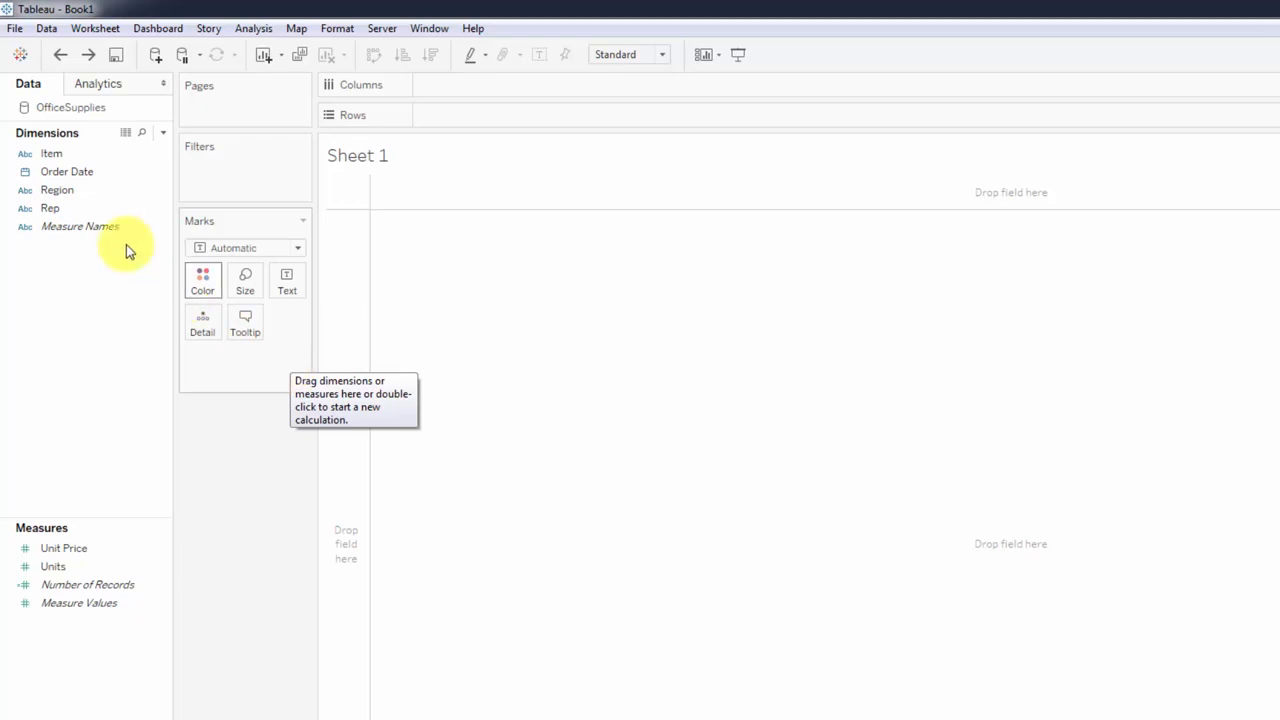
Build a text table with Region as the rows and Units as the values.
left_click(60, 196)
left_click_drag(62, 200, 948, 565)
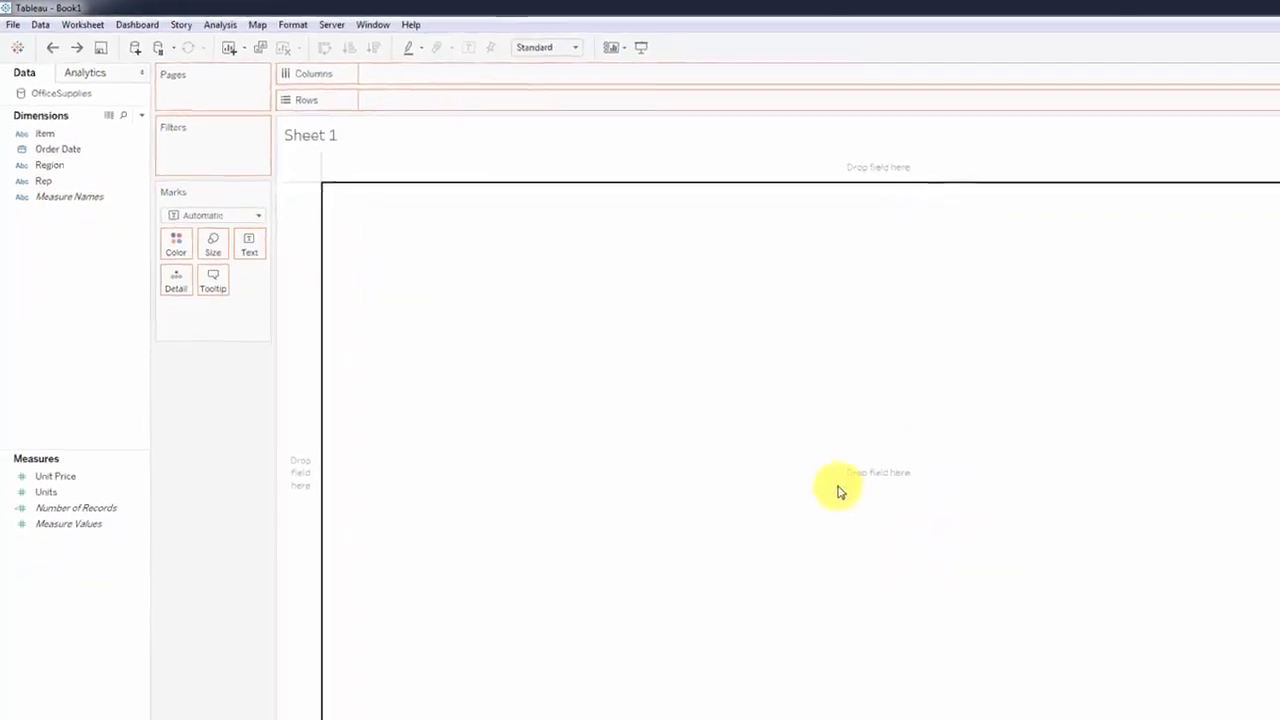
left_click_drag(840, 492, 620, 545)
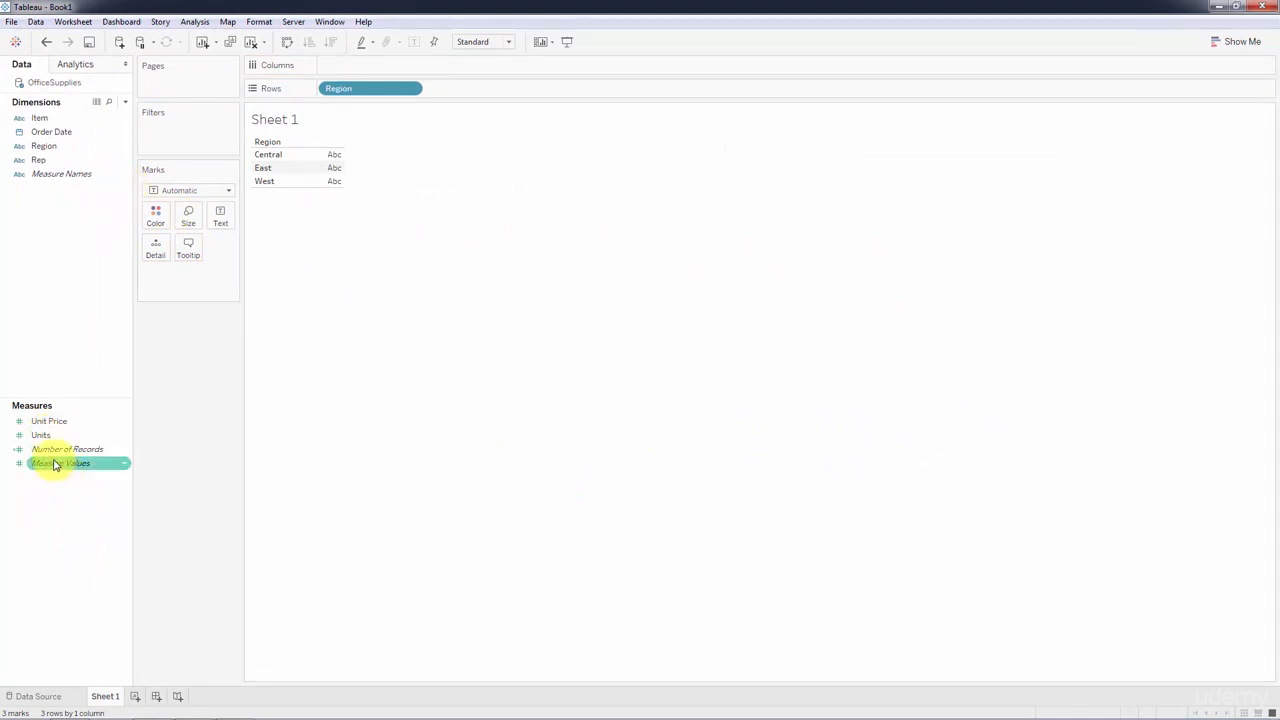
left_click_drag(46, 436, 330, 163)
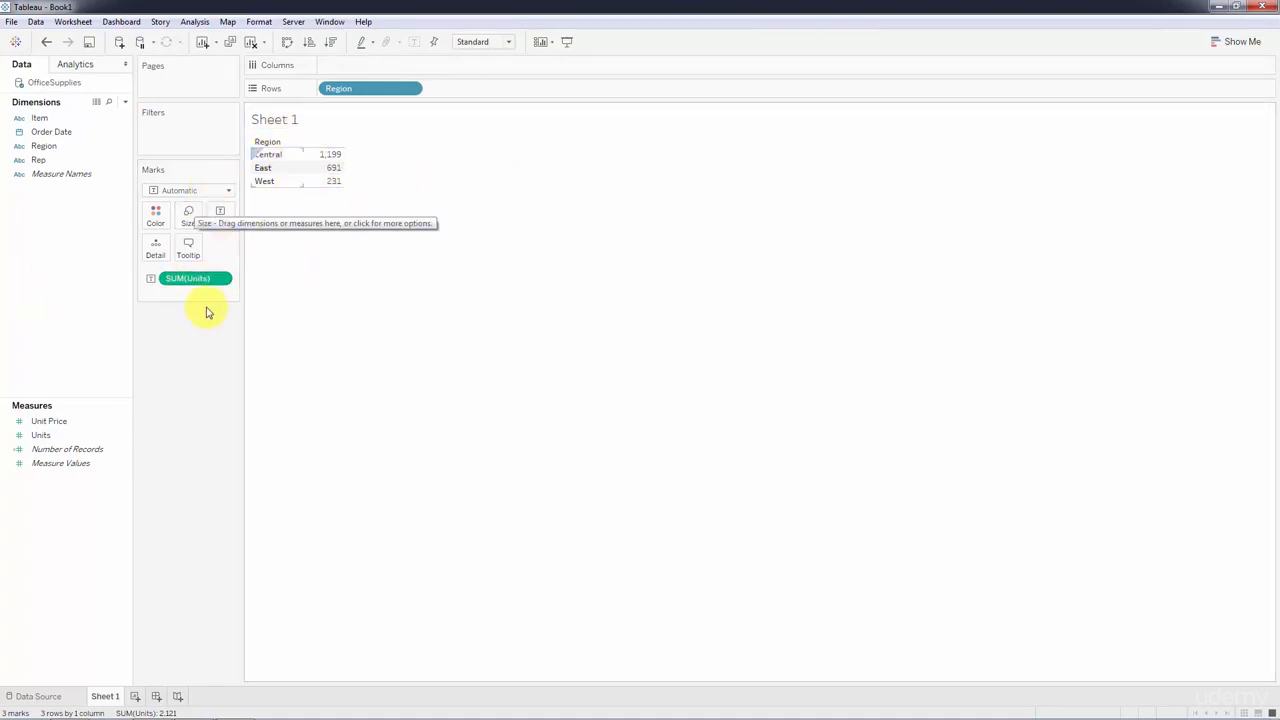
Move SUM(Units) to the columns to make horizontal bars per Region, and make the chart taller and narrower.
left_click_drag(186, 281, 350, 64)
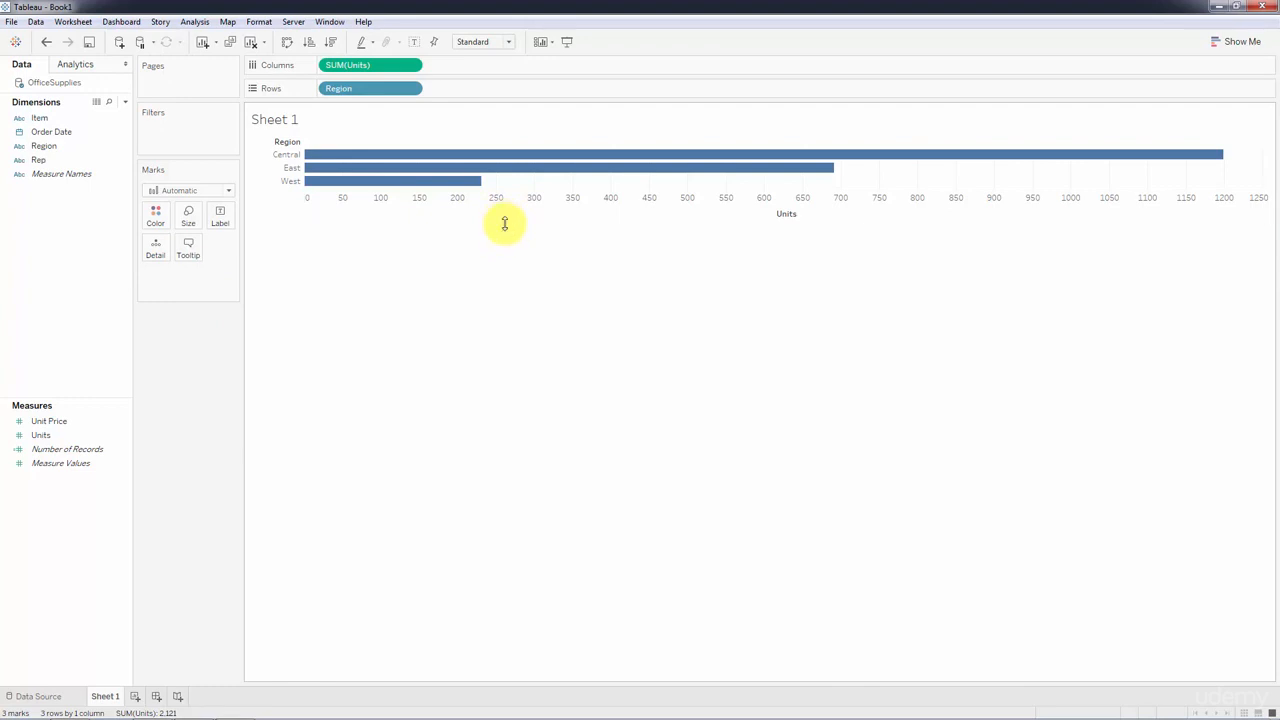
left_click_drag(505, 224, 518, 334)
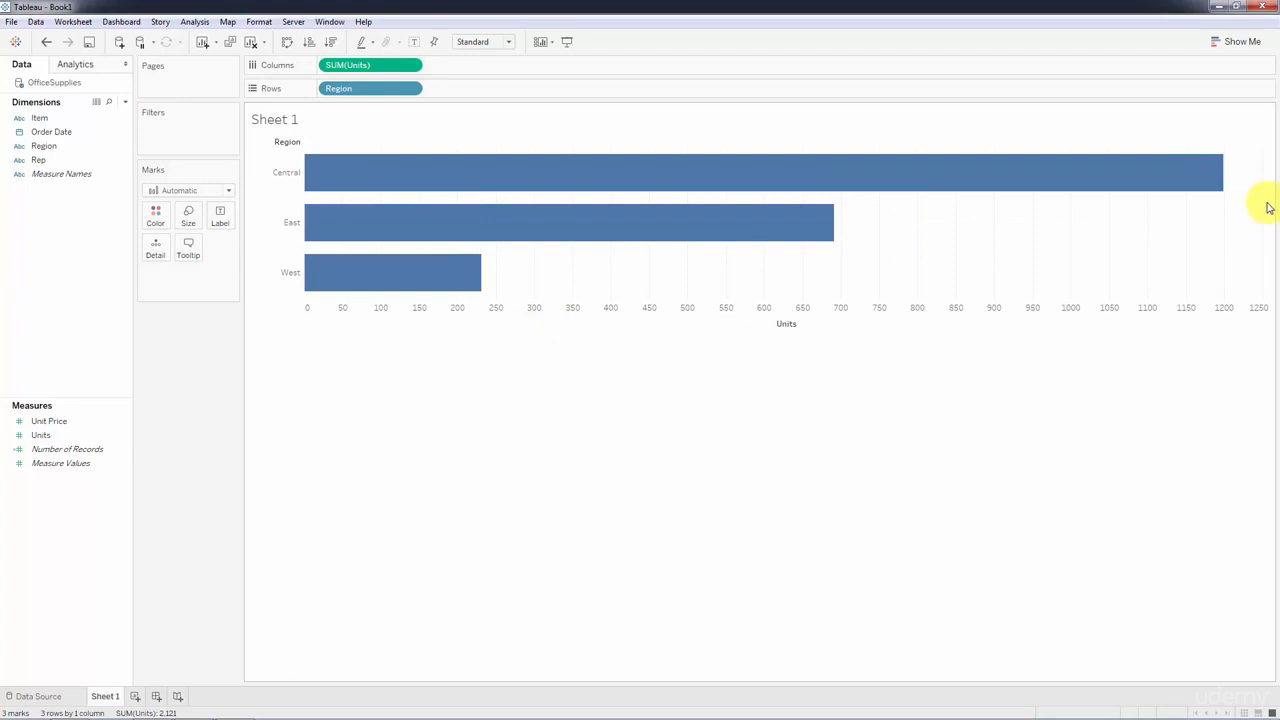
left_click_drag(1270, 211, 787, 256)
mouse_move(443, 171)
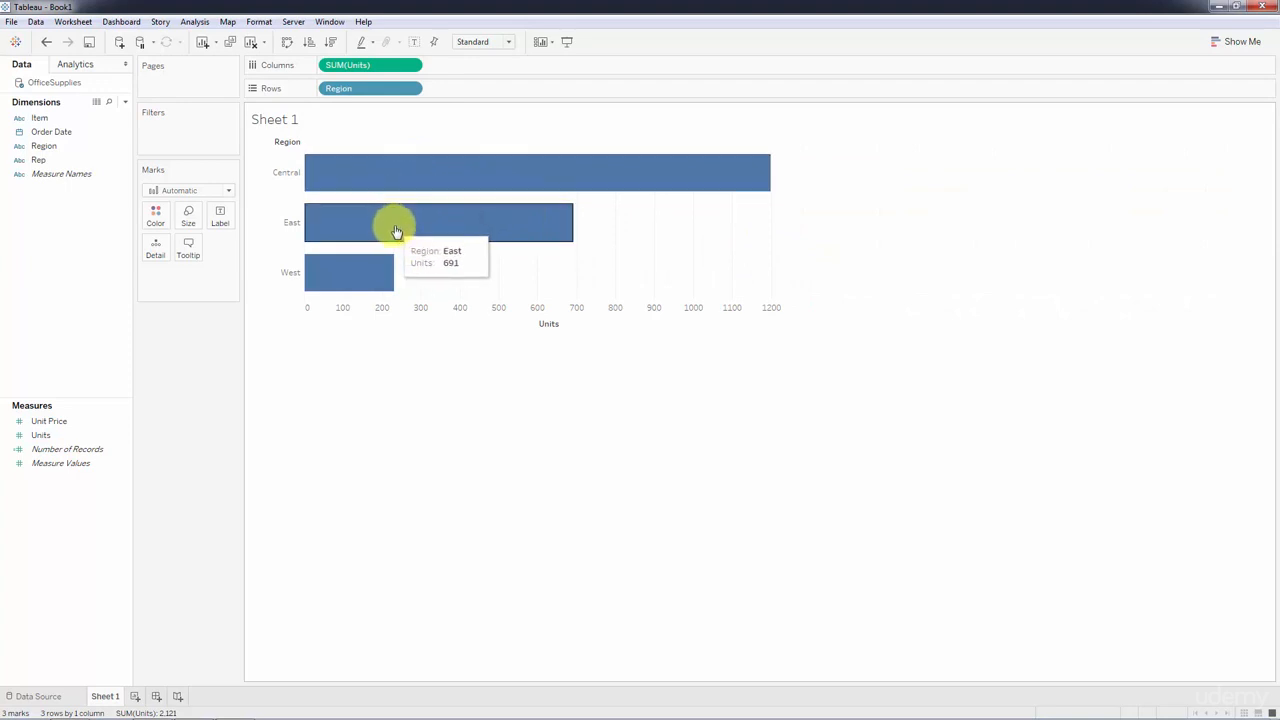
mouse_move(340, 283)
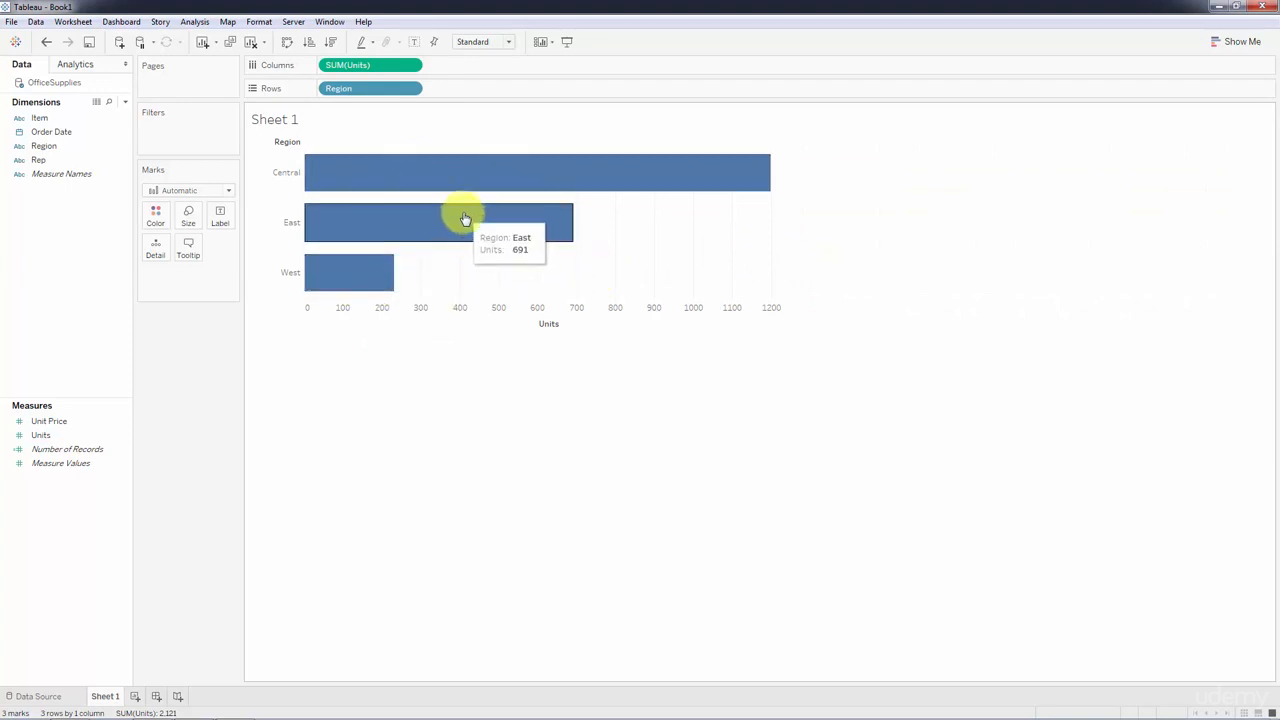
mouse_move(508, 177)
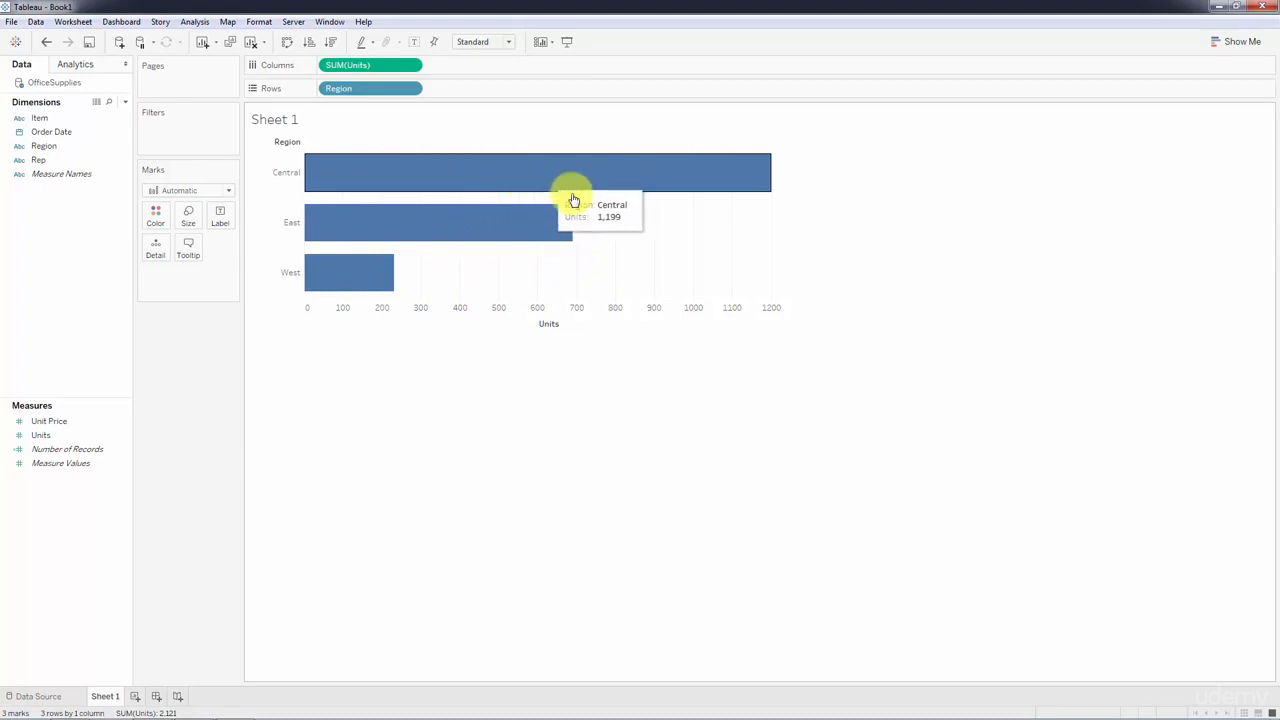
Convert the bar chart into a pie chart of Units by Region and enlarge the pie.
left_click(1230, 41)
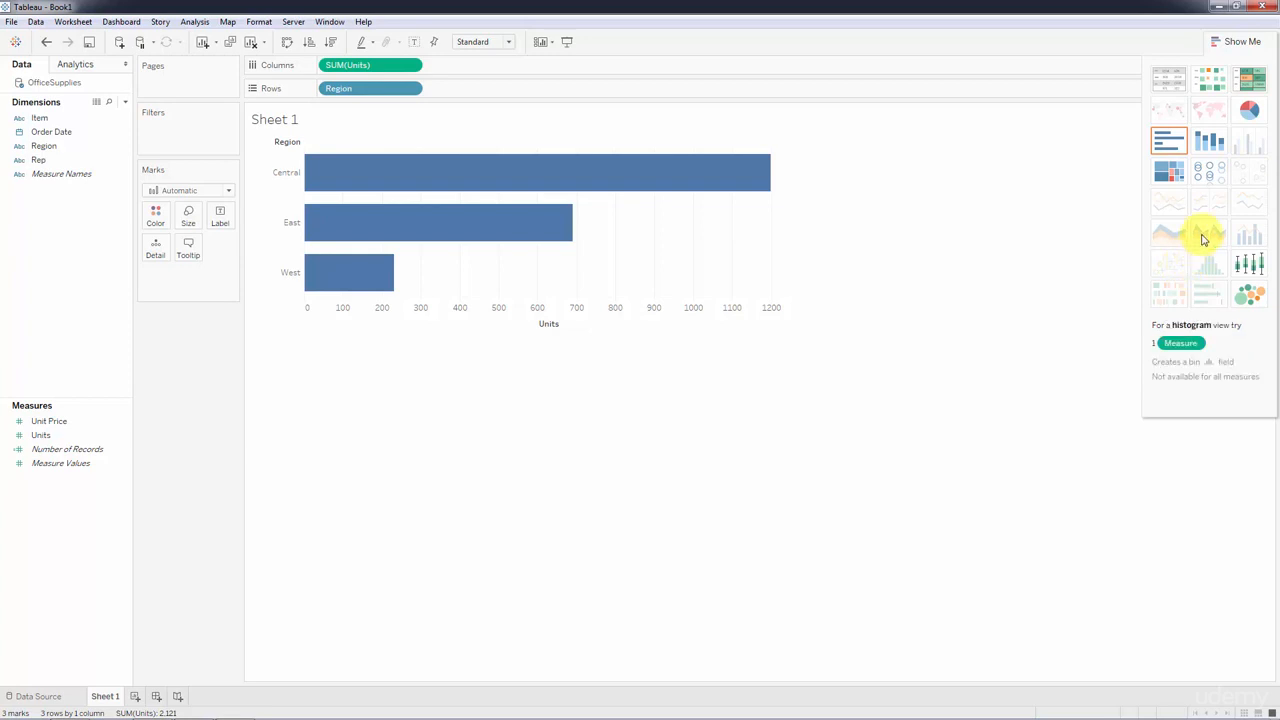
left_click(1248, 111)
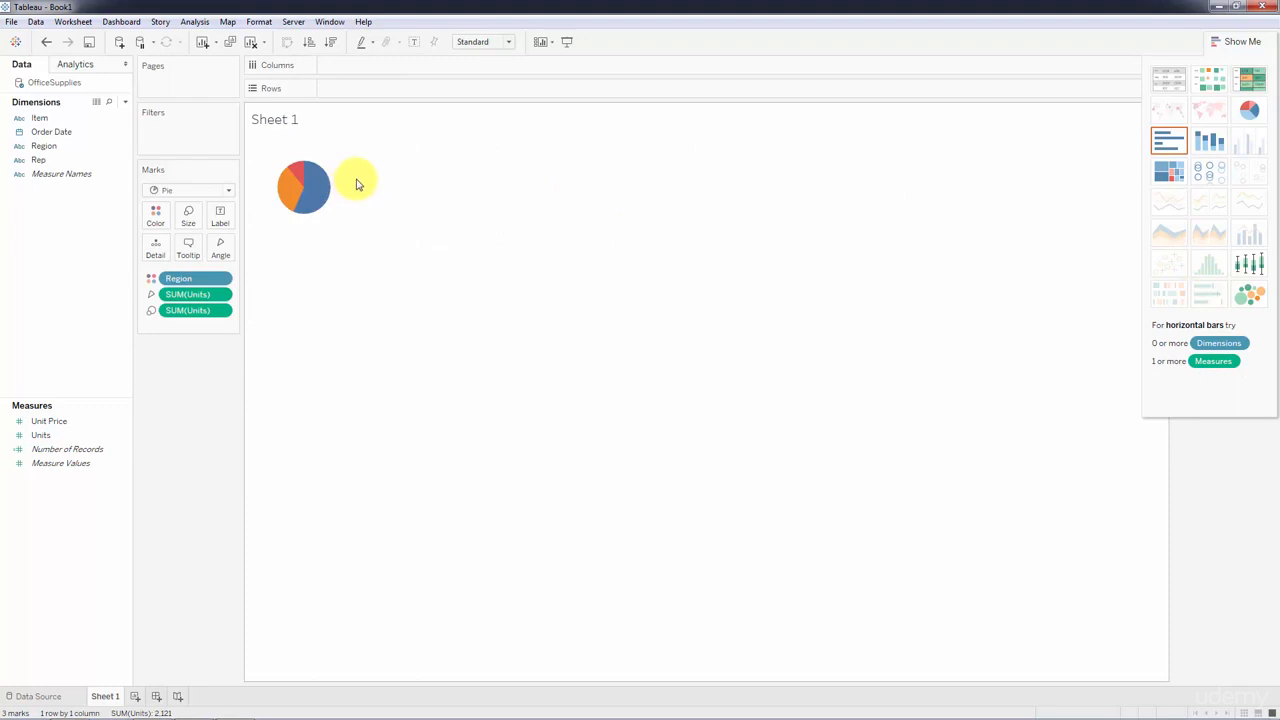
left_click_drag(357, 184, 733, 202)
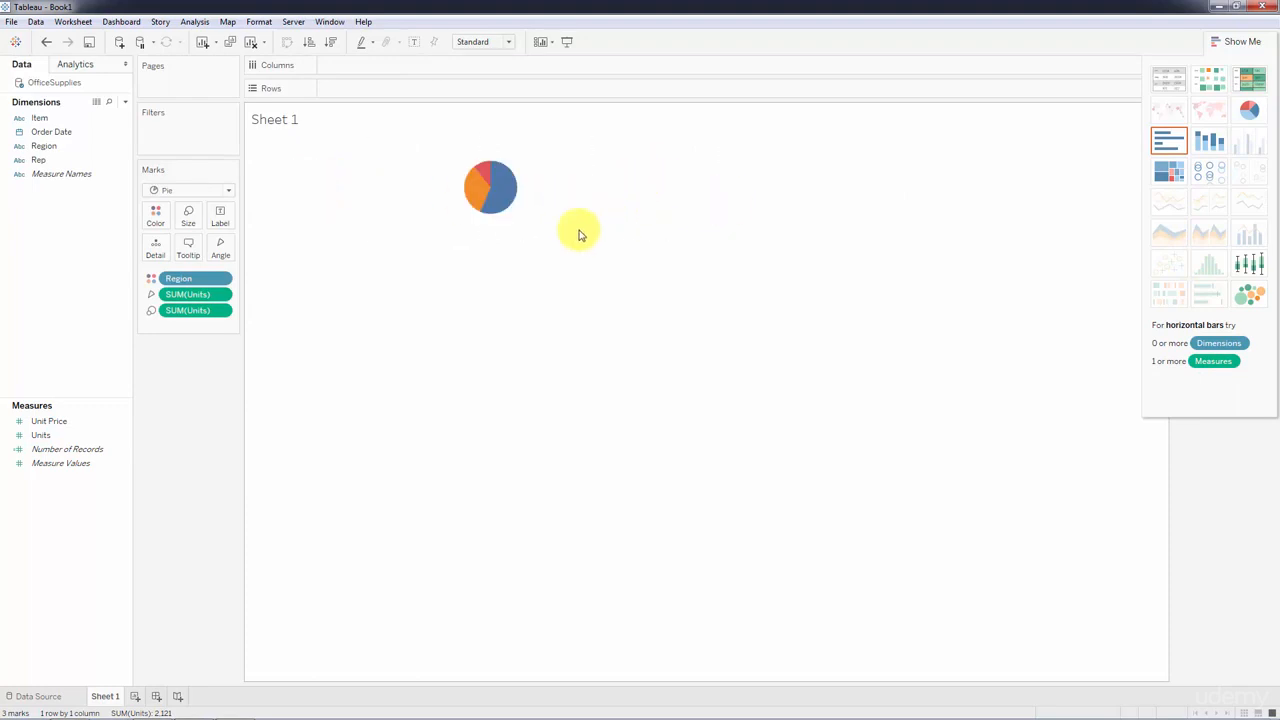
left_click_drag(532, 240, 553, 407)
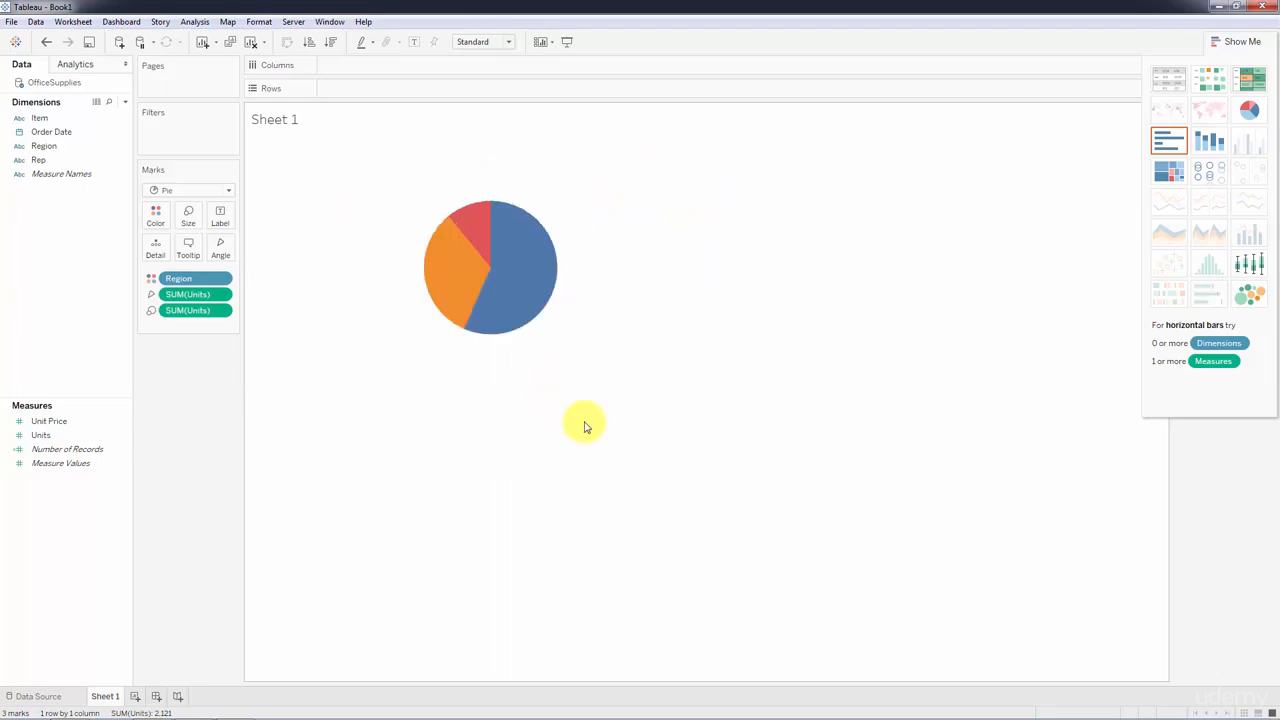
left_click(190, 217)
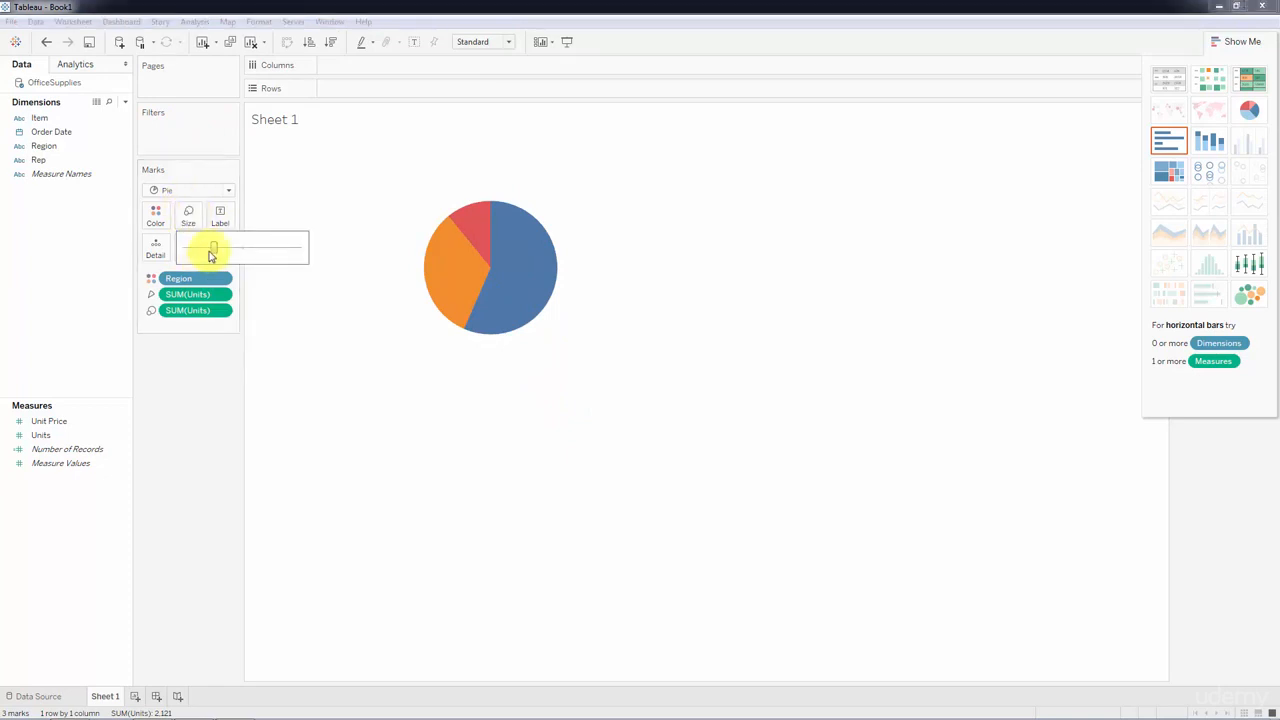
mouse_move(222, 253)
left_mouse_down()
mouse_move(265, 256)
mouse_move(238, 252)
left_mouse_up()
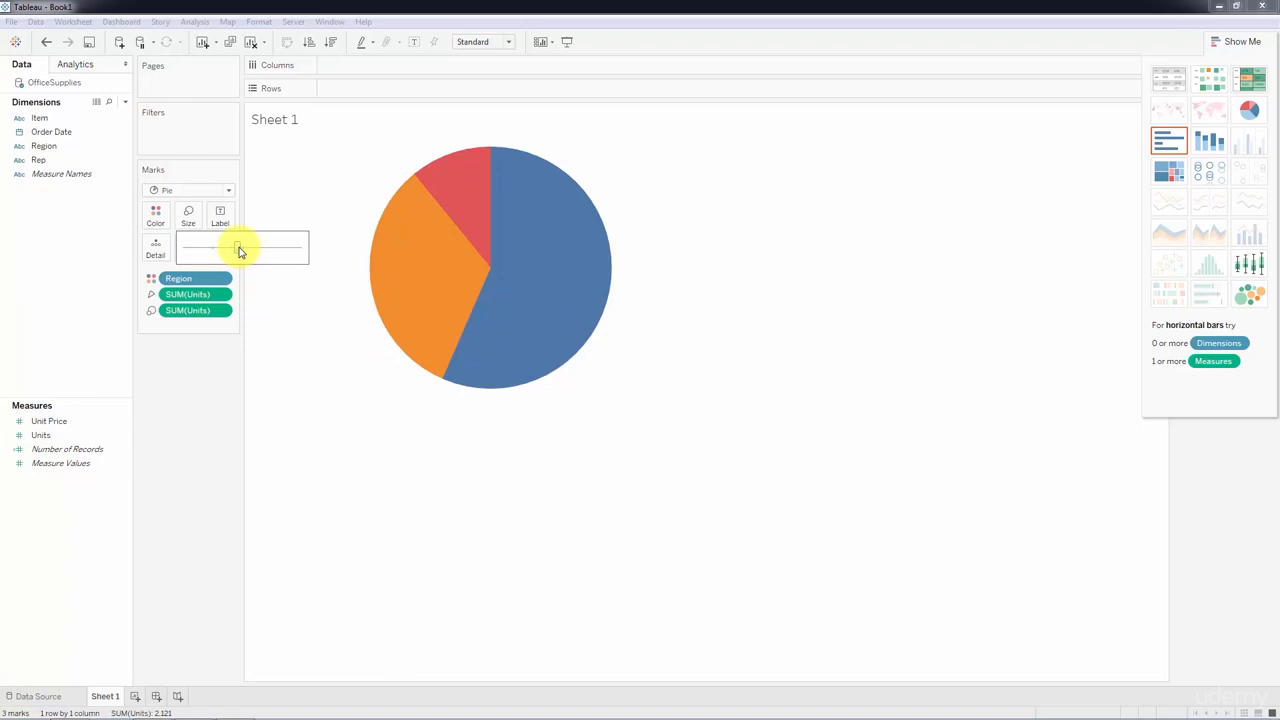
left_click(670, 324)
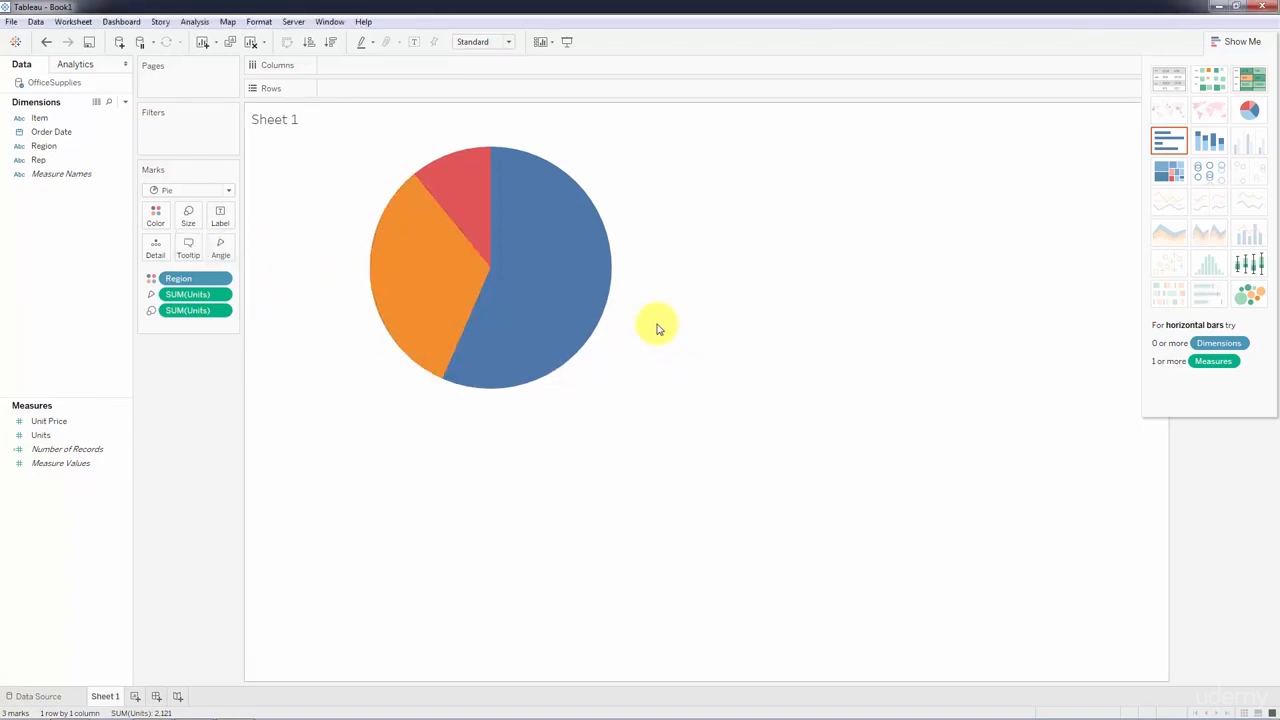
Hide the chart type suggestions and inspect the Region and Units details of the pie slices.
left_click(1222, 41)
left_click_drag(257, 348, 197, 343)
left_click_drag(1186, 110, 175, 437)
mouse_move(491, 300)
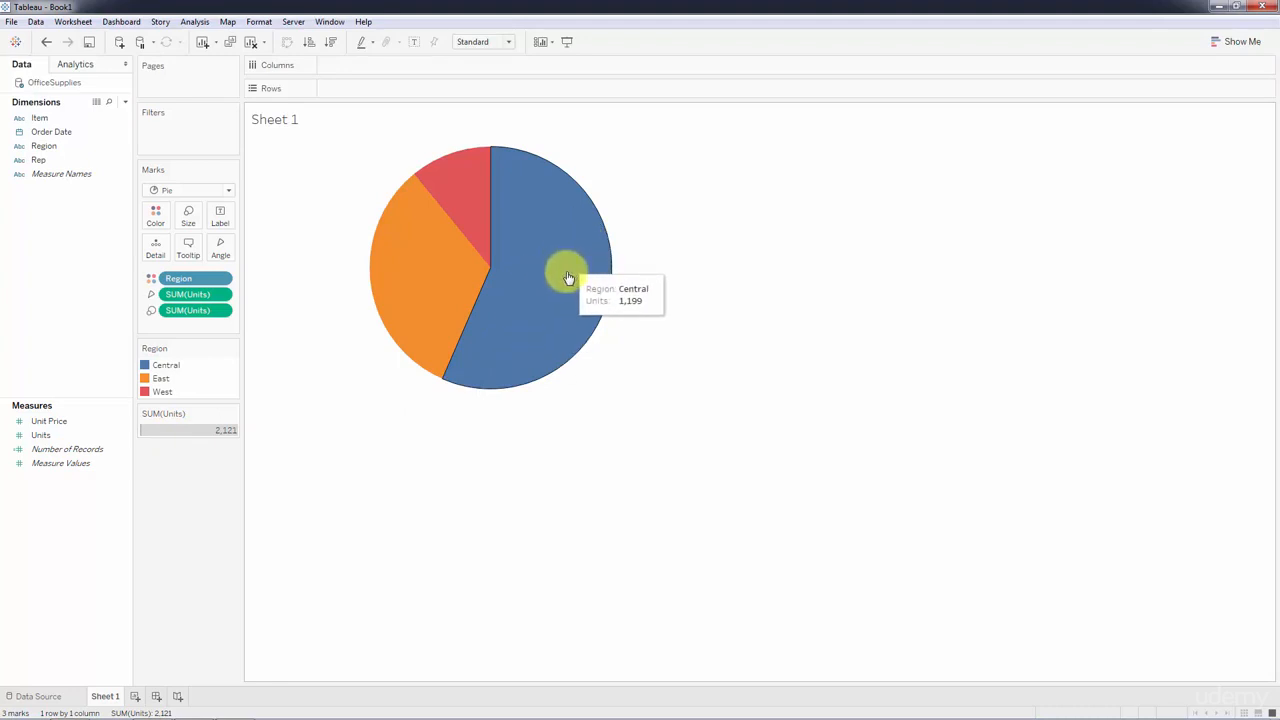
mouse_move(446, 199)
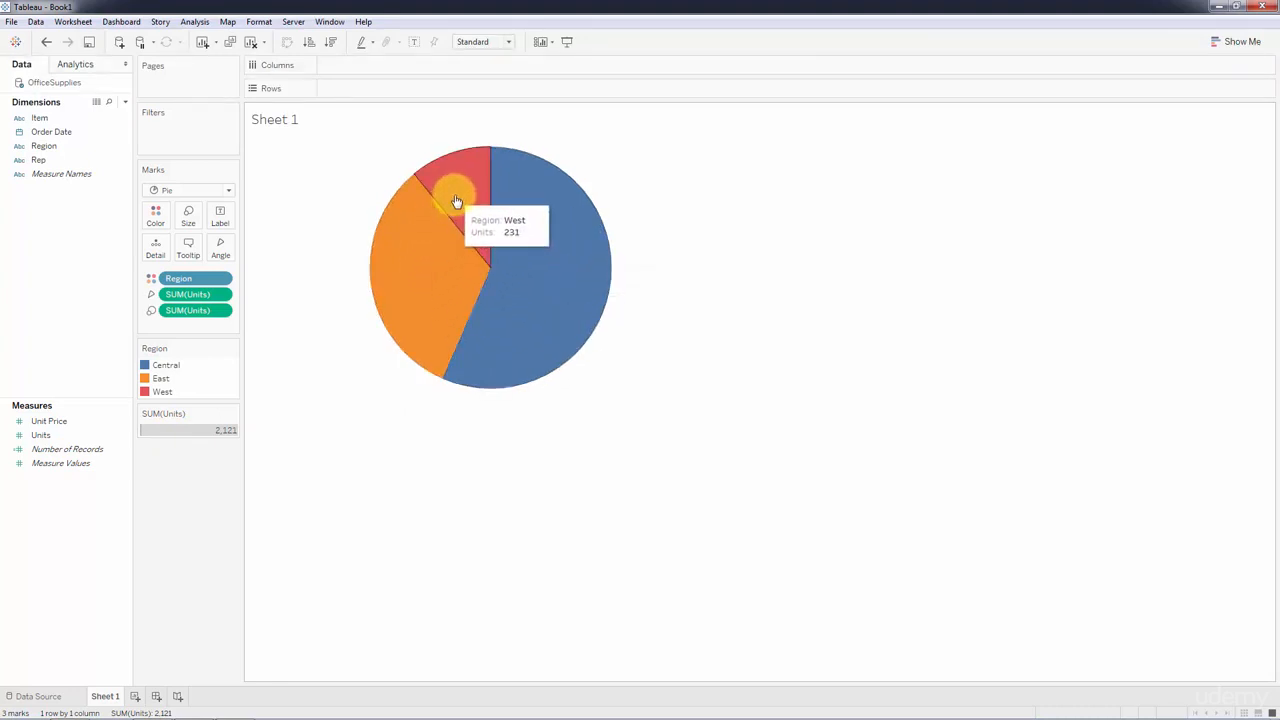
mouse_move(528, 208)
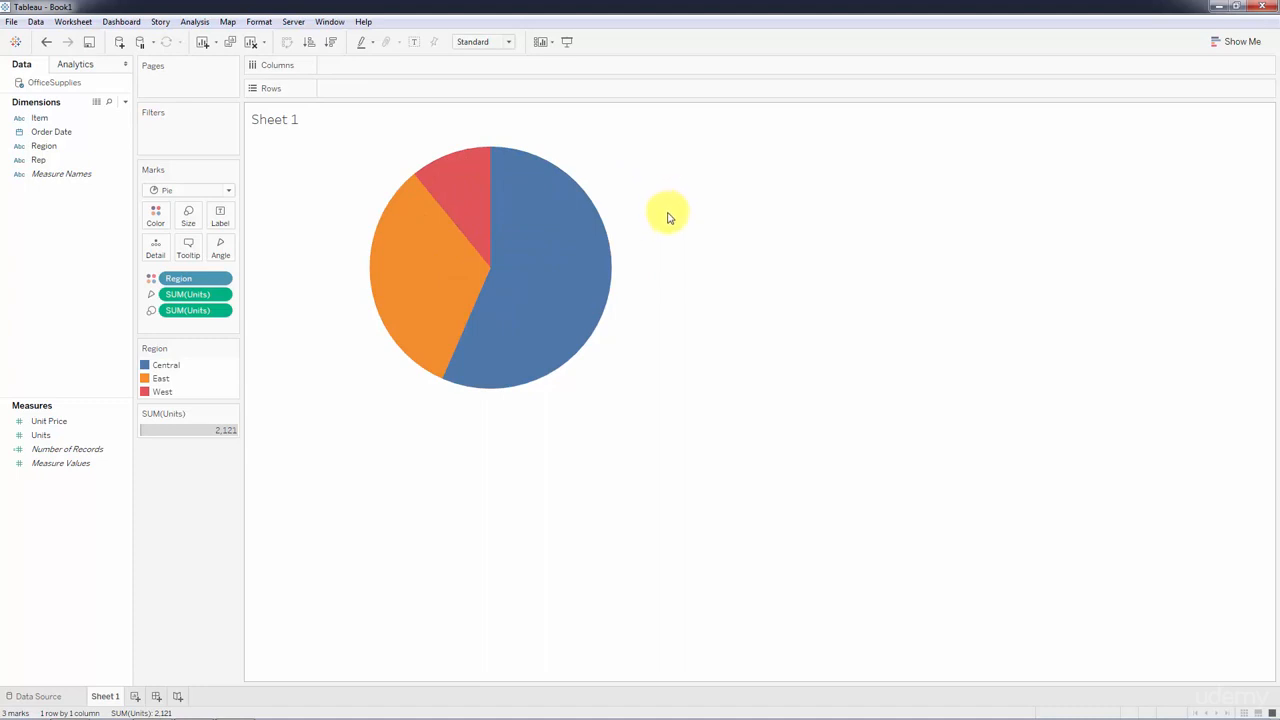
Convert the pie chart into a packed bubbles chart of Units by Region, and hide the chart type suggestions.
left_click(1226, 48)
left_click(1255, 298)
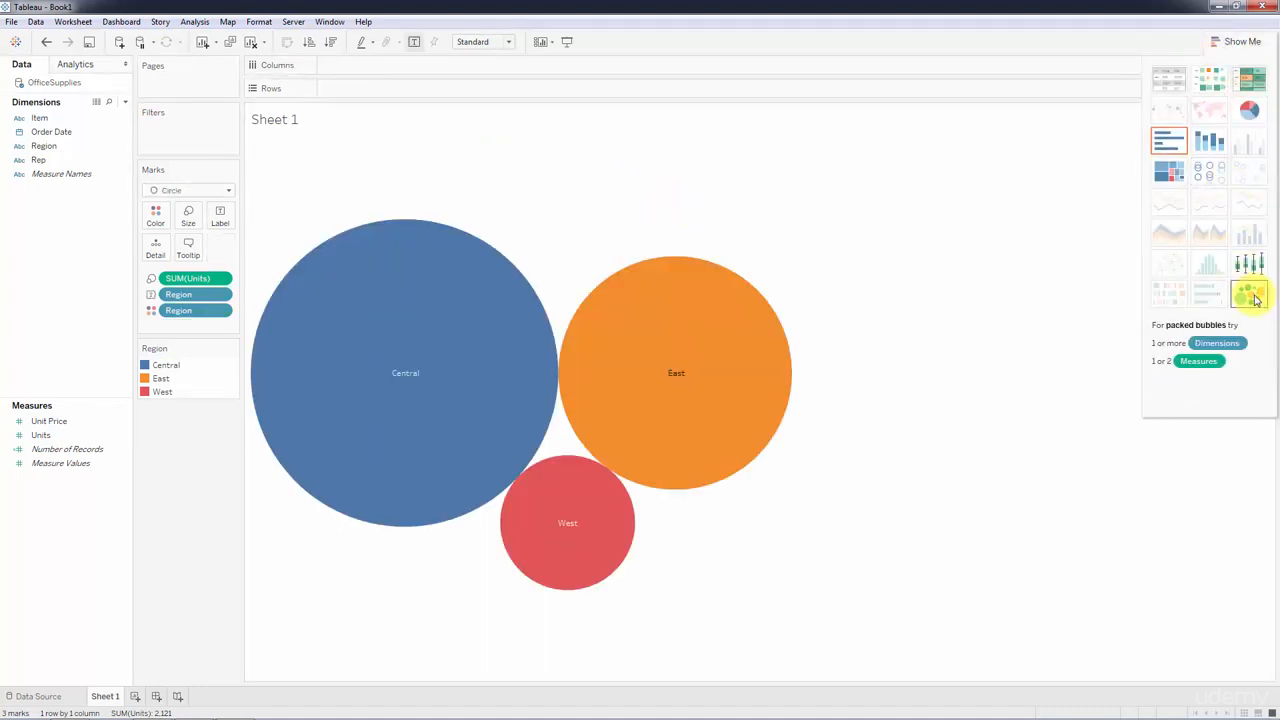
left_click(1222, 41)
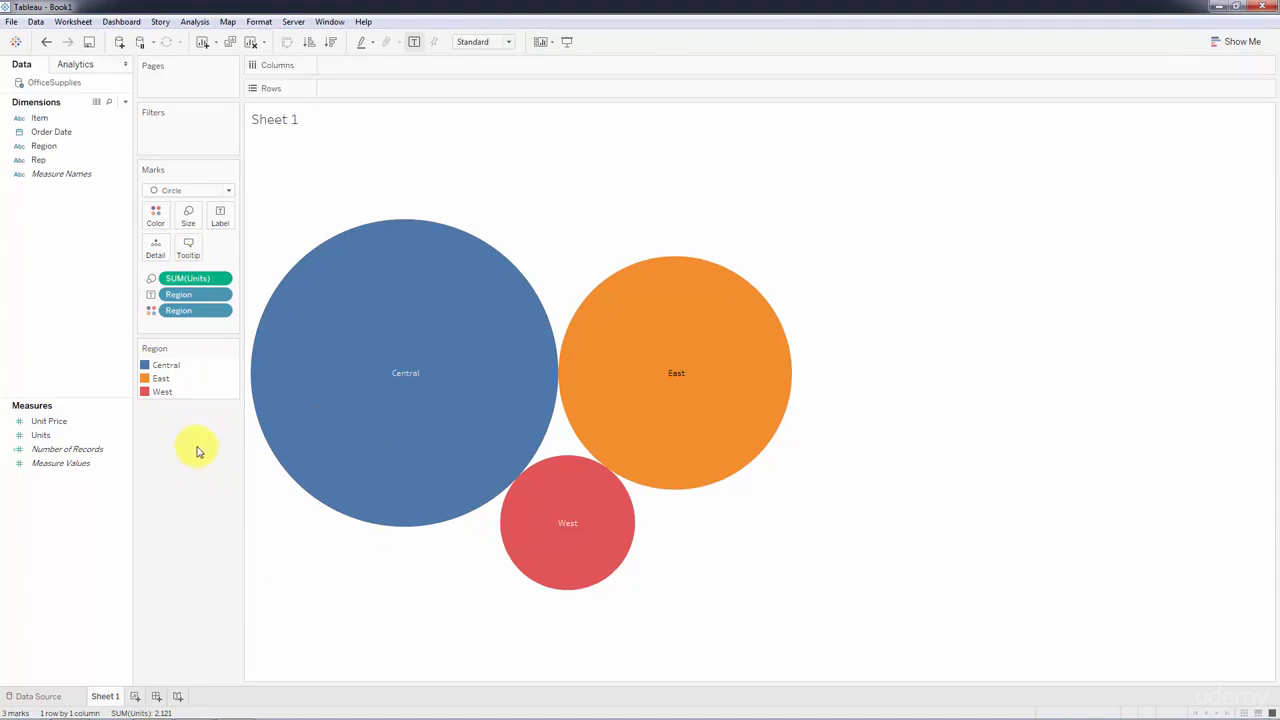
left_click(228, 190)
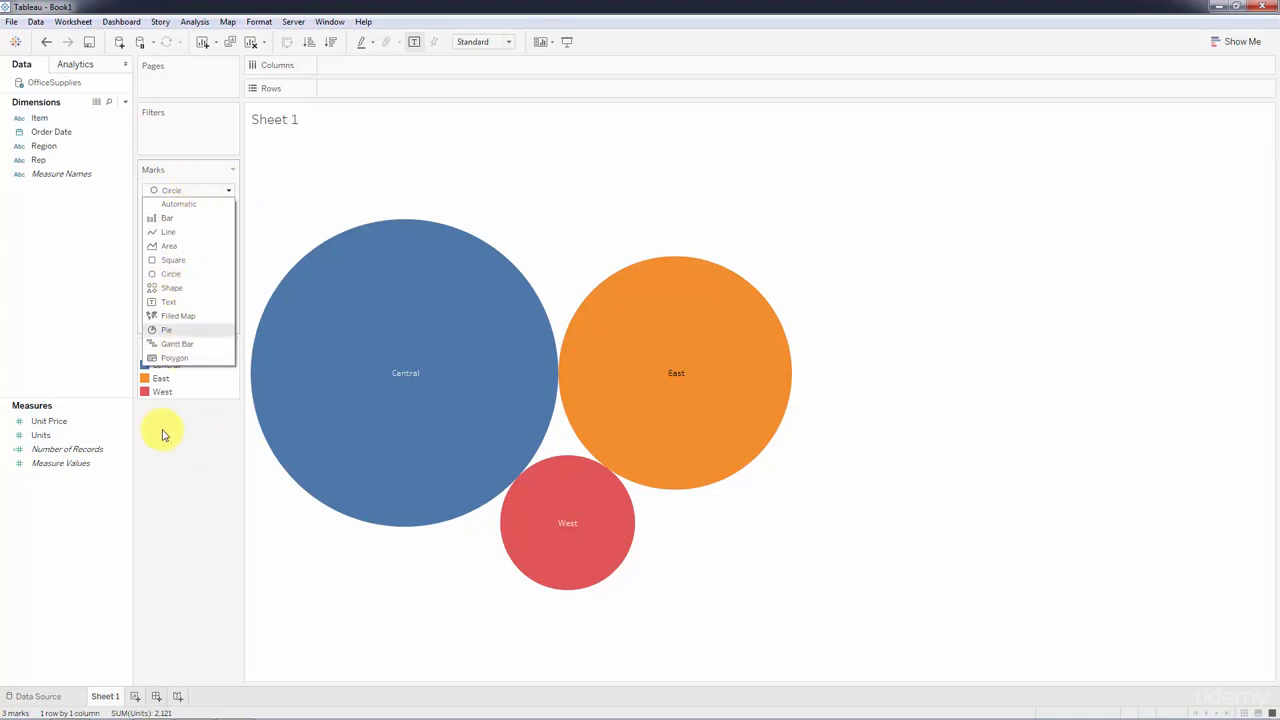
left_click(212, 461)
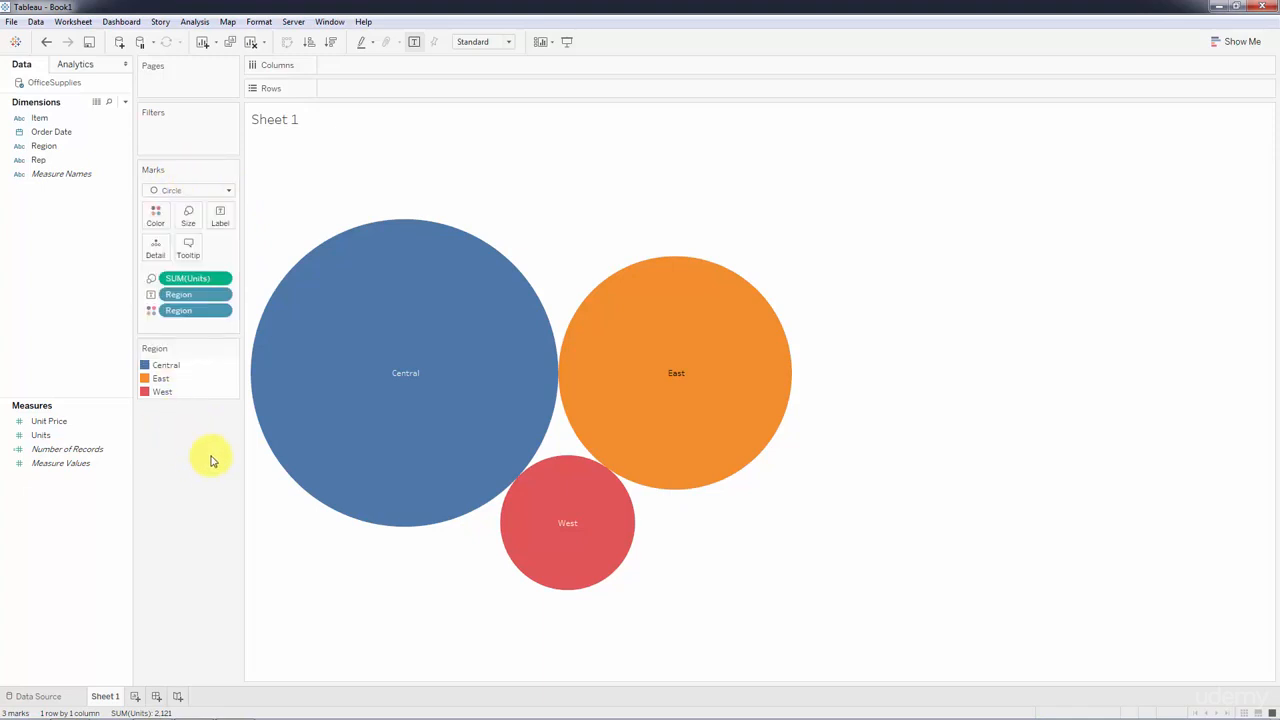
Convert the packed bubbles into a treemap of Units by Region and reduce the treemap's height and width.
left_click(1216, 41)
left_click(1168, 172)
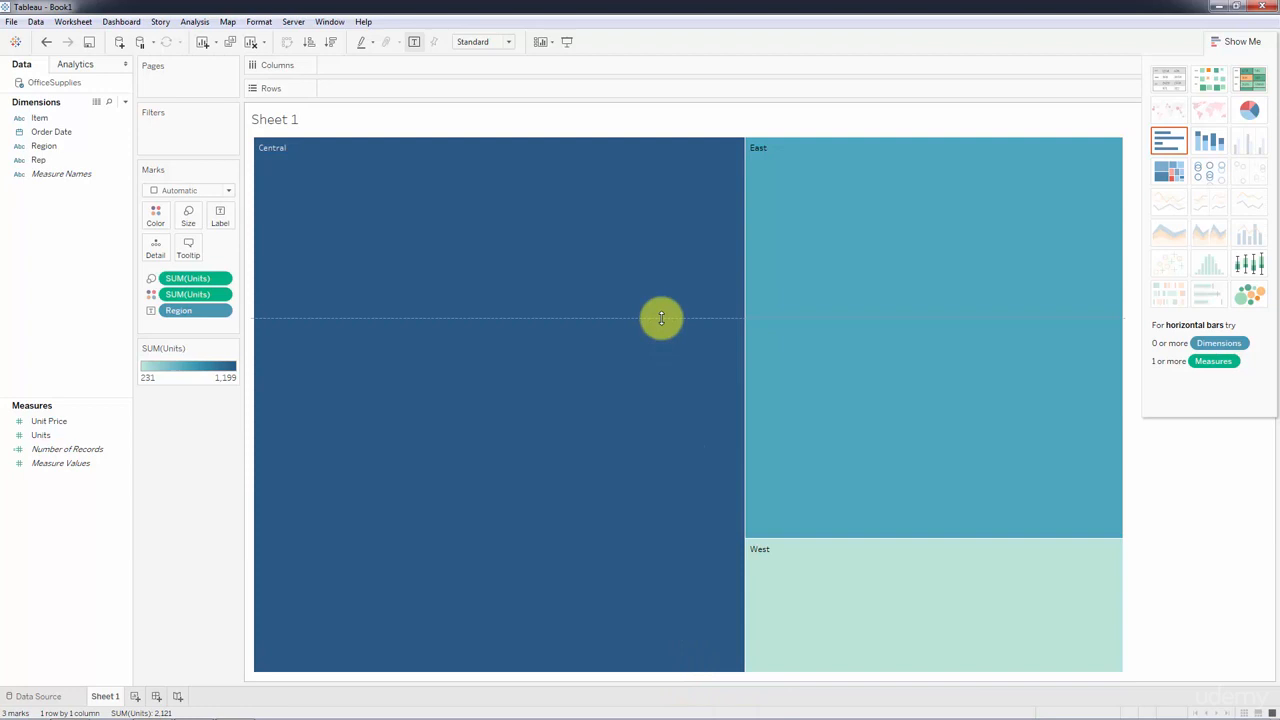
left_click_drag(660, 372, 660, 358)
left_click(1214, 41)
mouse_move(1252, 192)
left_click_drag(1266, 192, 594, 230)
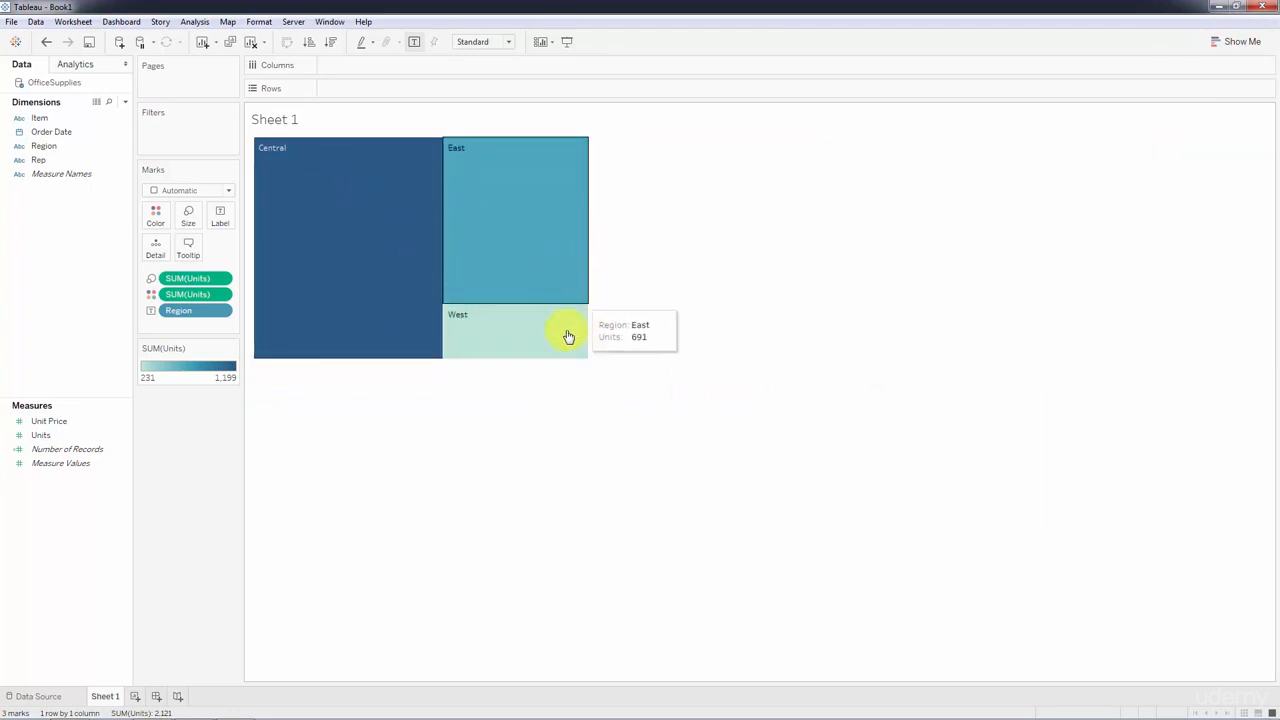
mouse_move(520, 193)
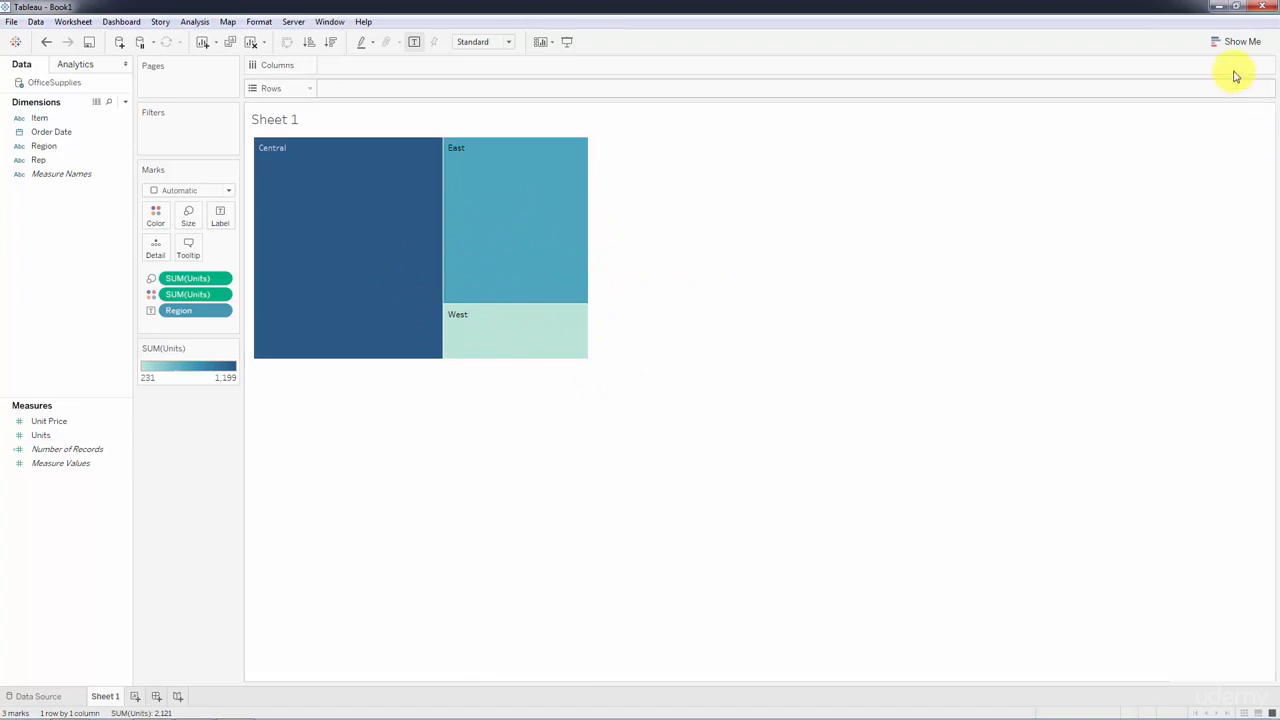
Try Units by Region as circle views, stacked bars, a text table and a box-and-whisker plot in turn.
left_click(1217, 45)
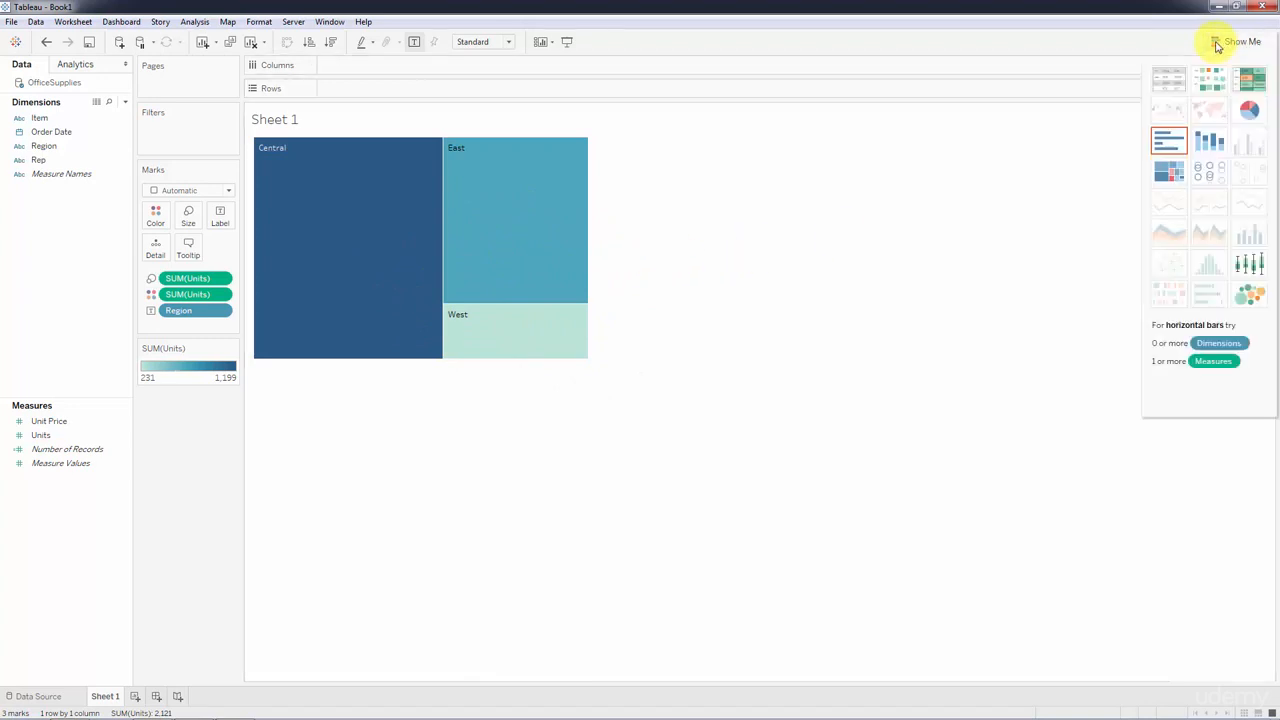
left_click(1210, 173)
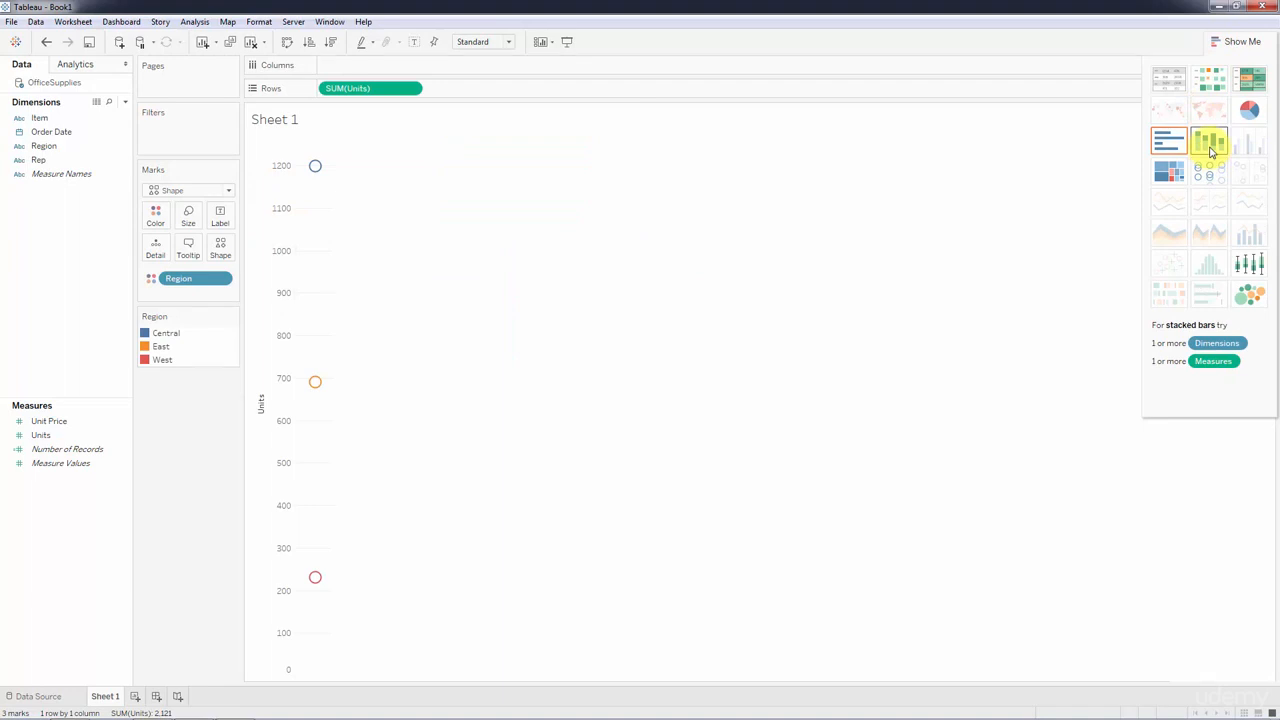
left_click(1212, 150)
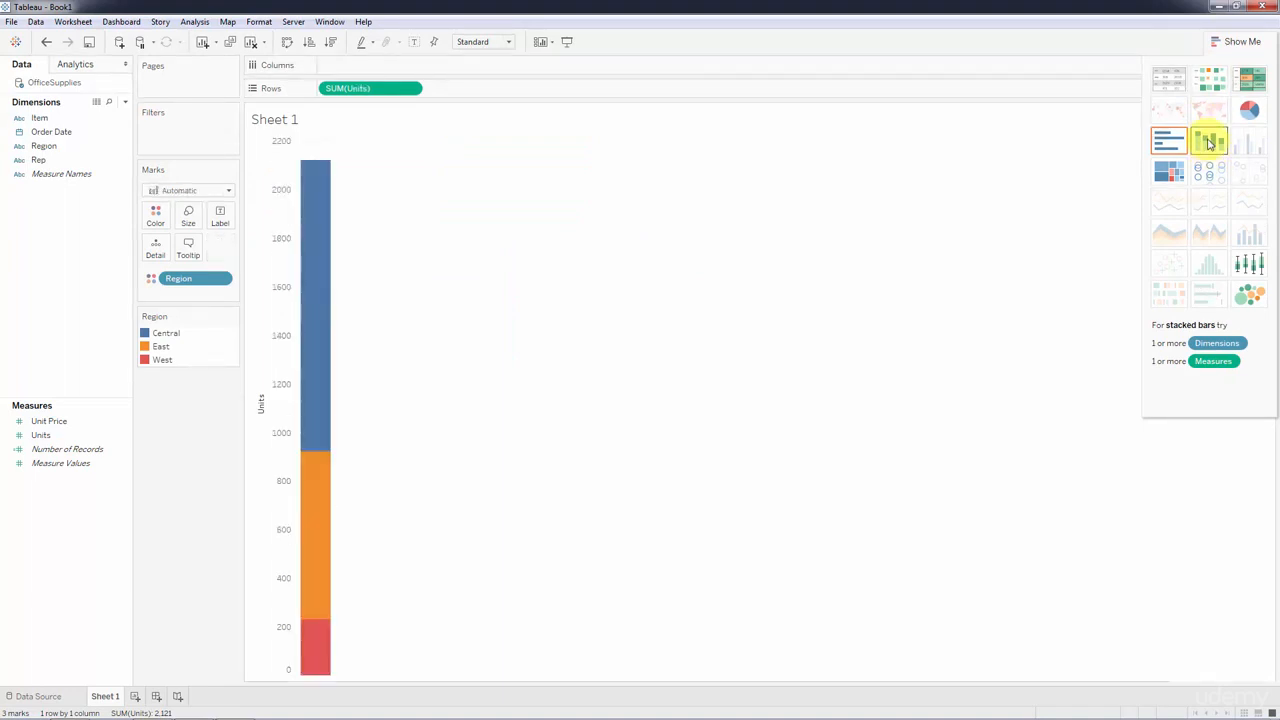
left_click(1165, 80)
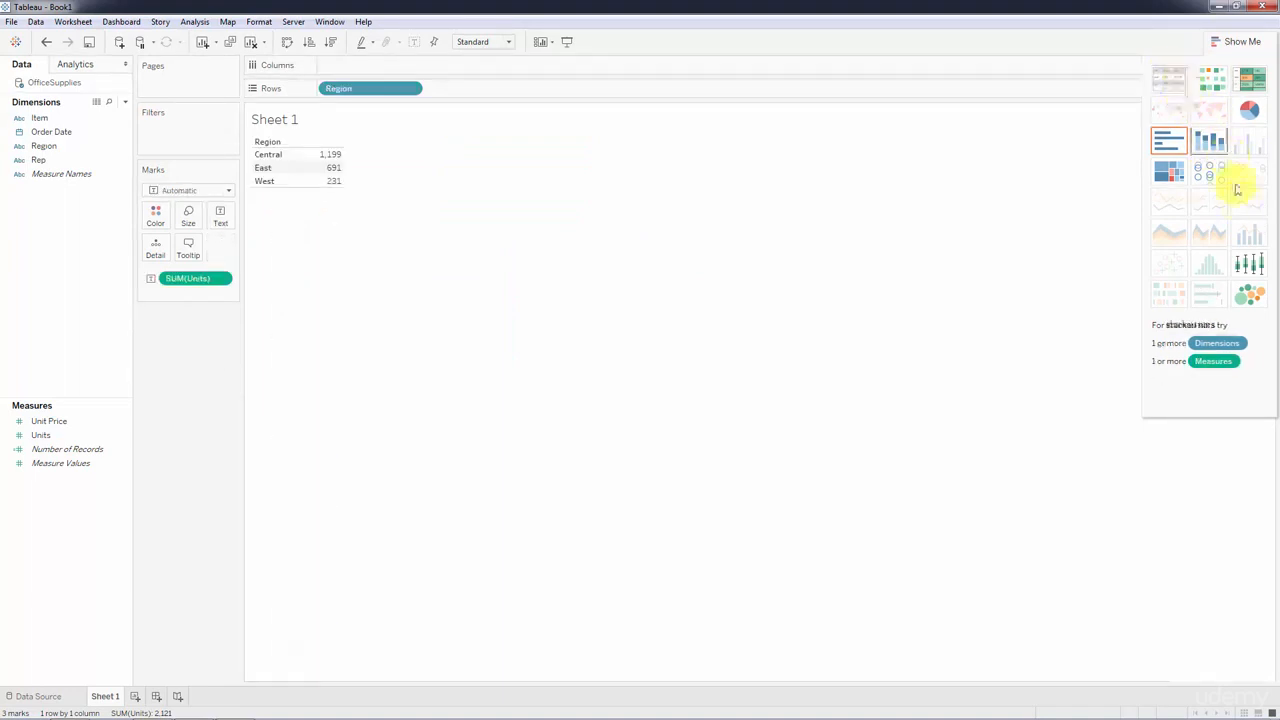
left_click(1253, 267)
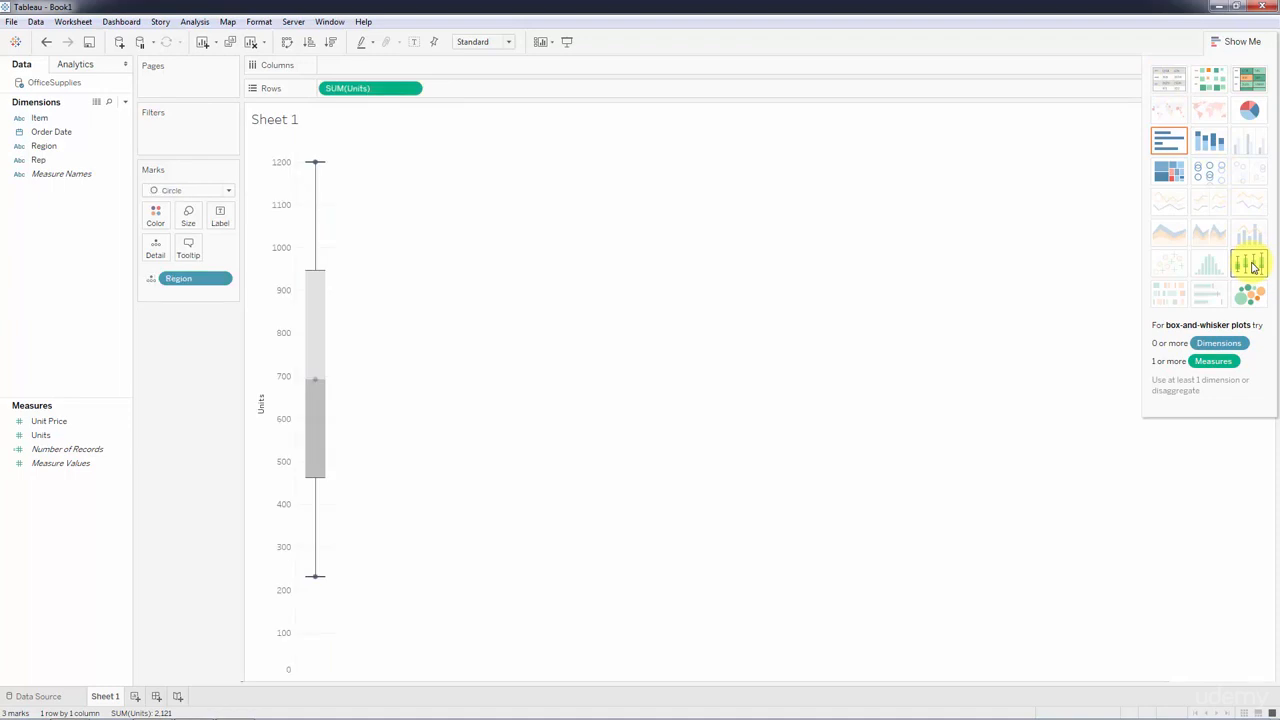
Convert the view into a highlight table of Units by Region and place the SUM(Units) color legend below the Marks card.
left_click(1245, 83)
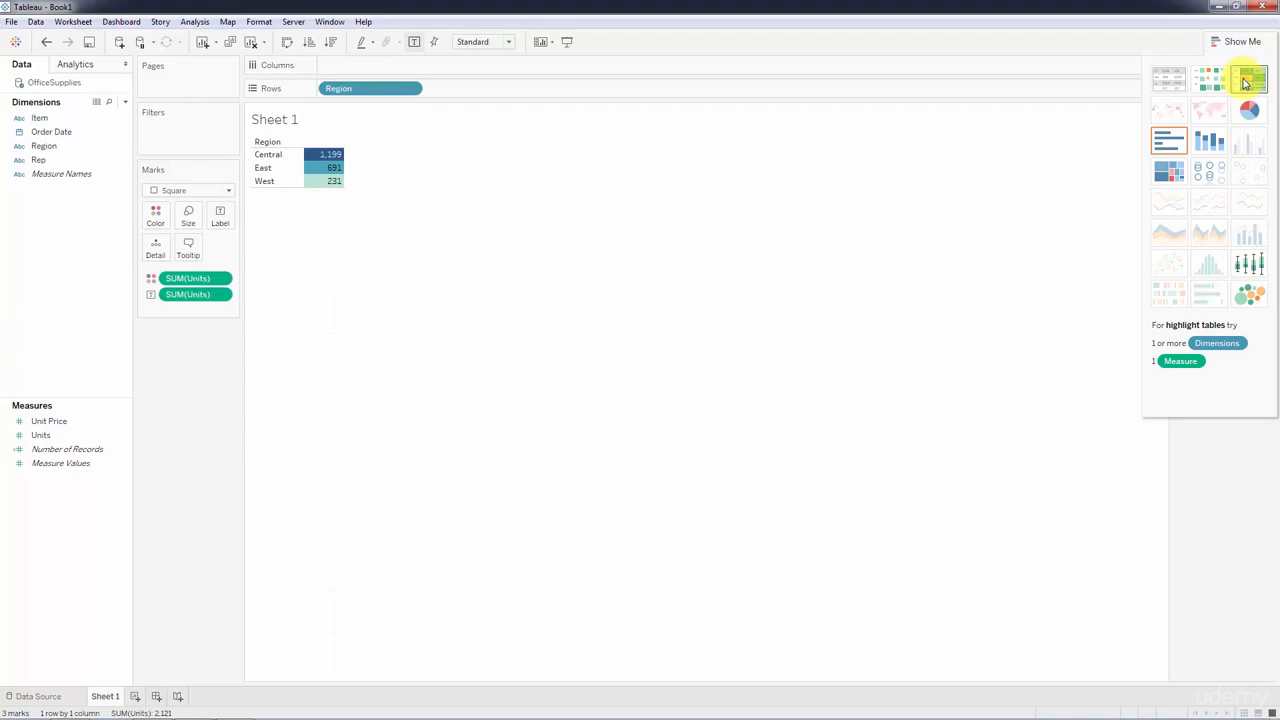
left_click(1222, 42)
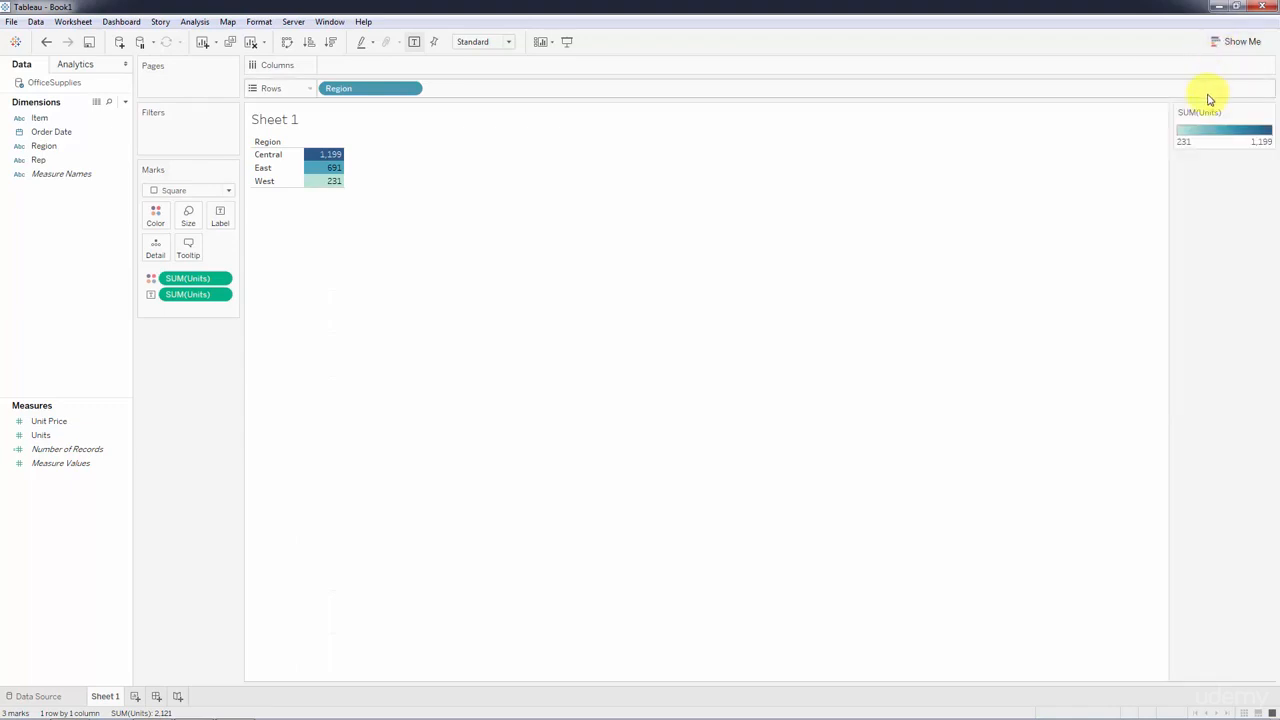
left_click_drag(1208, 110, 172, 368)
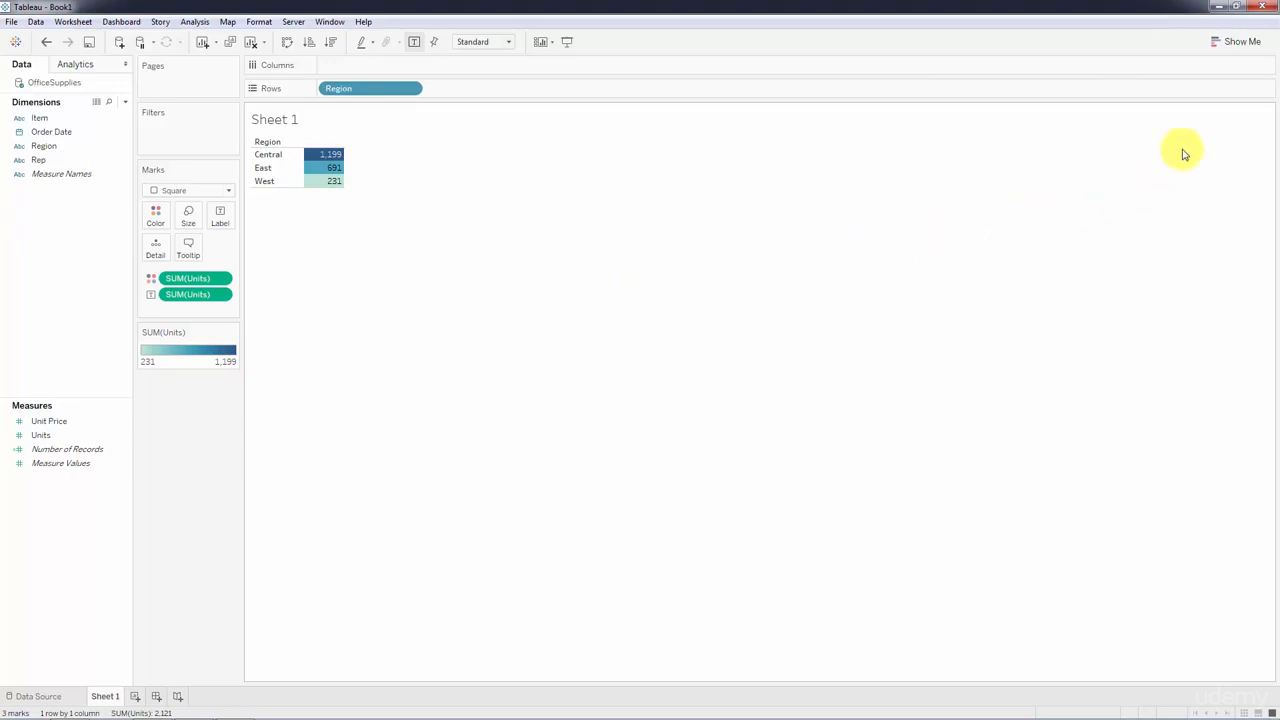
Add Order Date to the columns and convert the highlight table into a continuous area chart, hiding the chart type suggestions.
left_click(1214, 46)
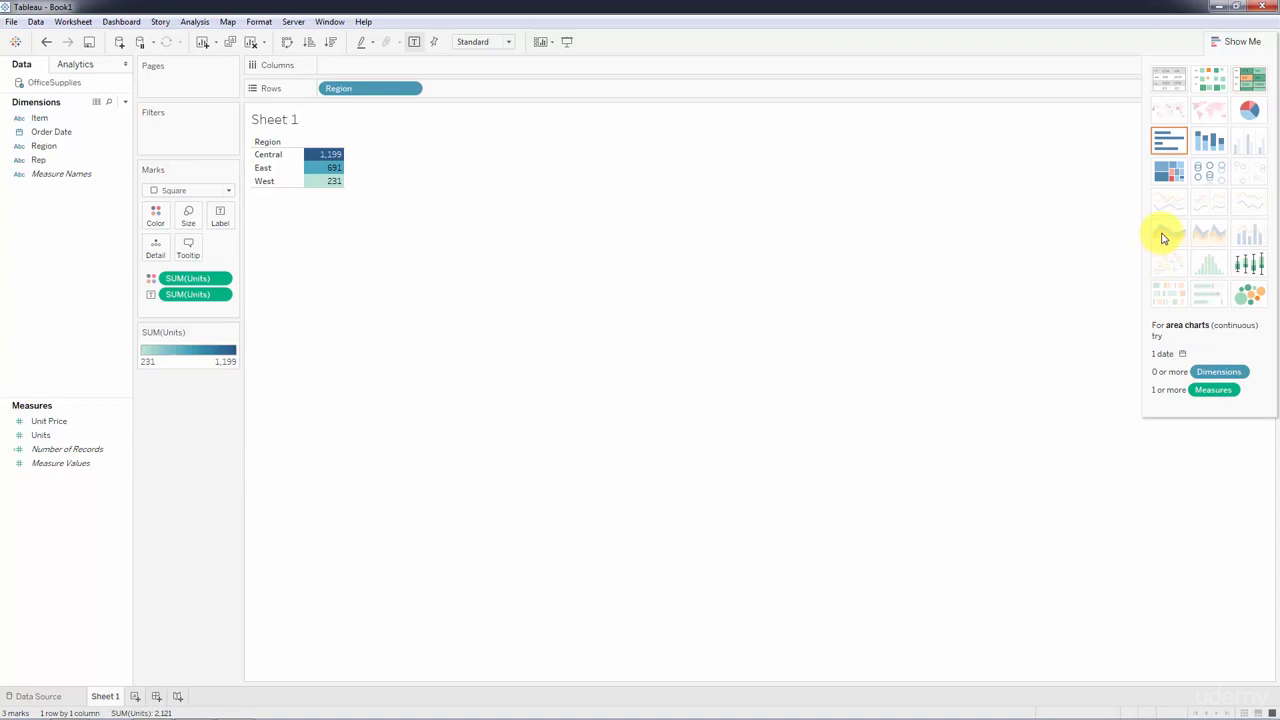
left_click(52, 132)
left_click_drag(52, 132, 338, 67)
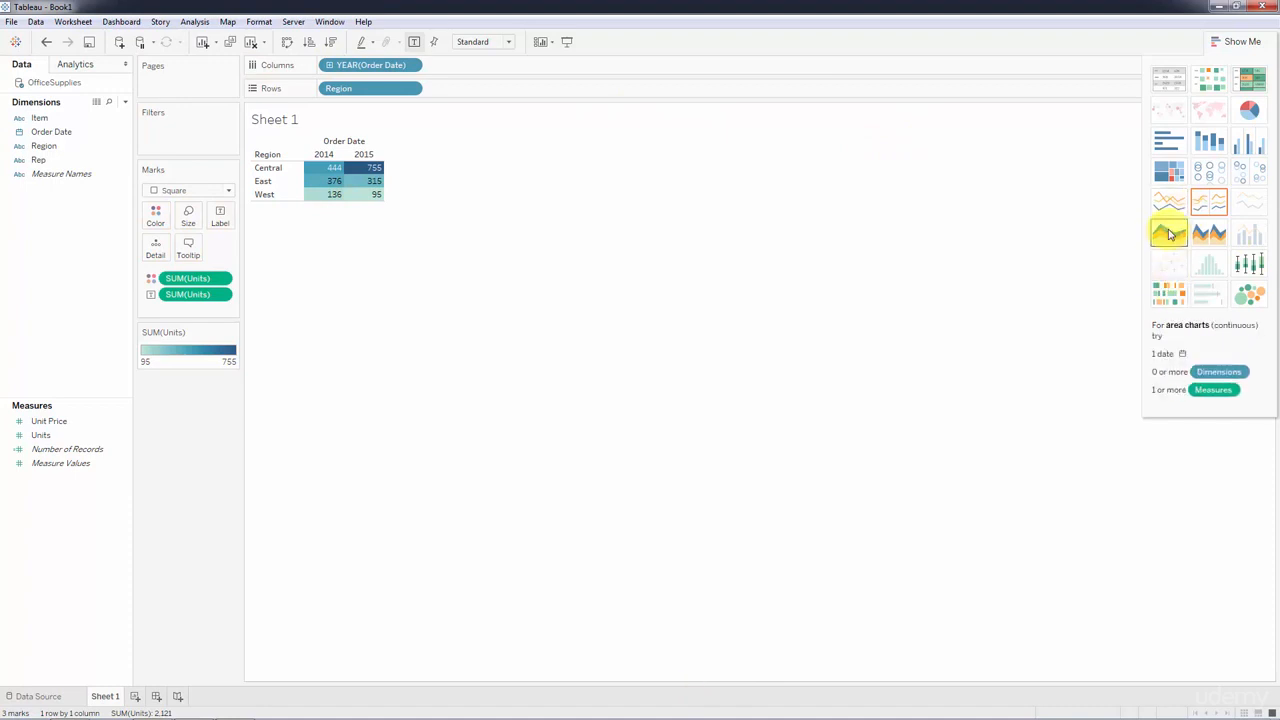
left_click(1170, 234)
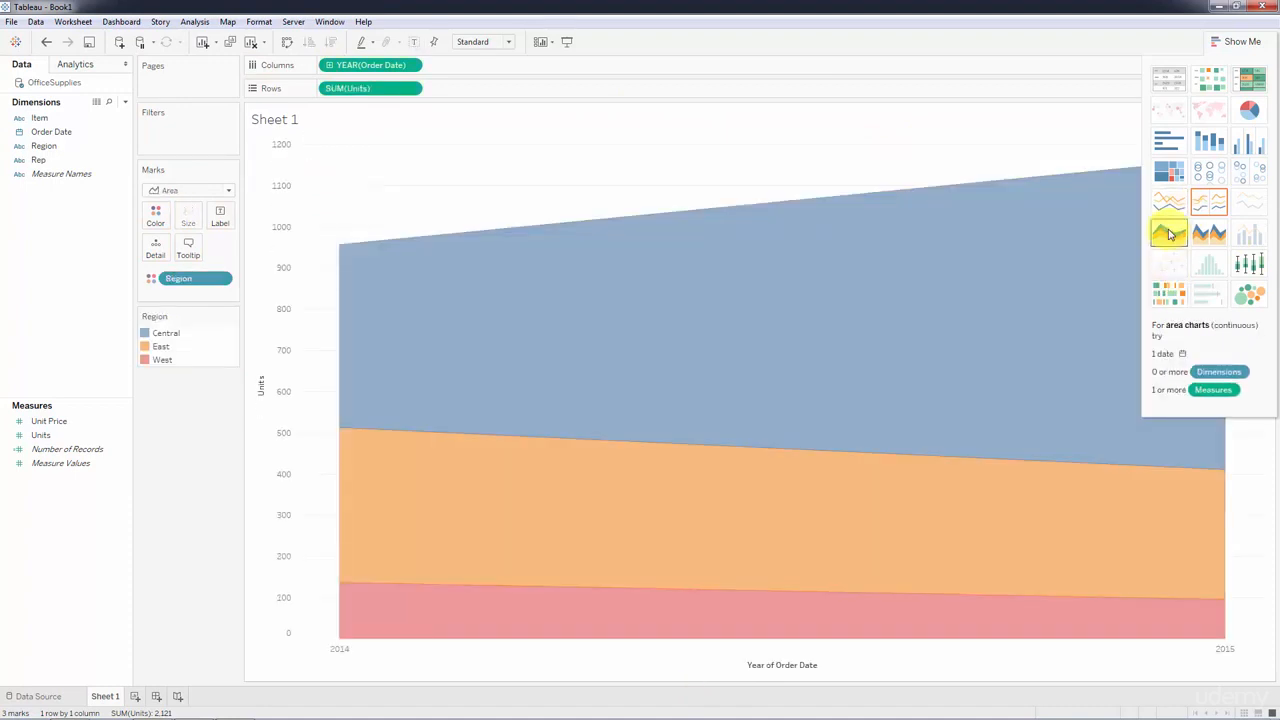
left_click(1214, 43)
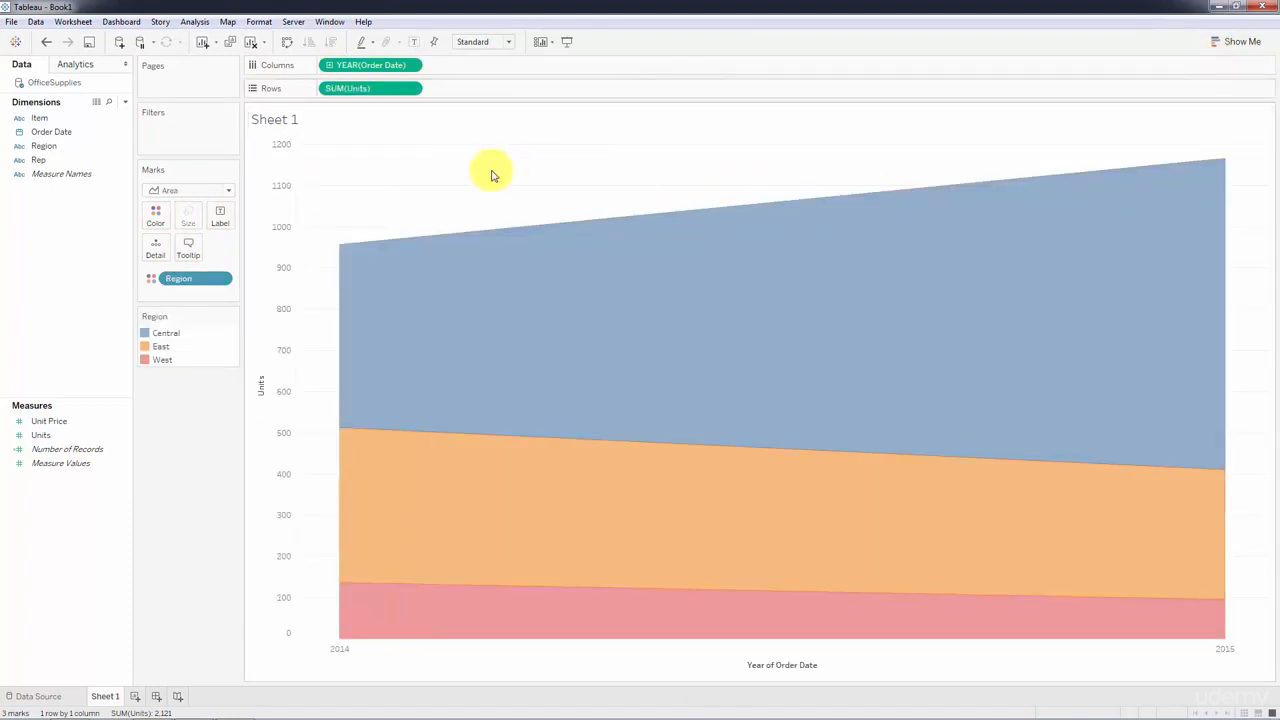